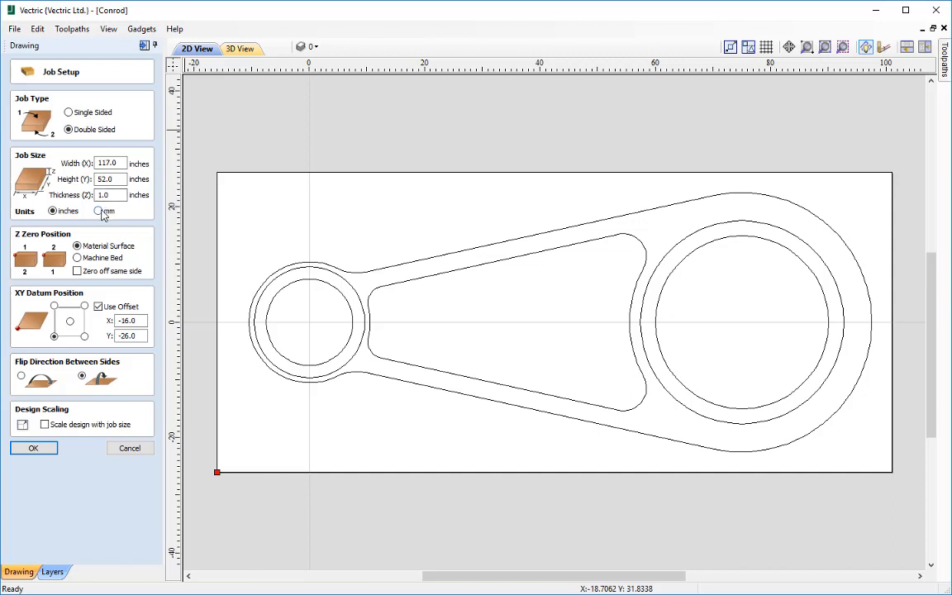
- Set the double-sided job's units to mm and its size to 130 mm wide, 60 mm high and 12 mm thick
left_click(99, 211)
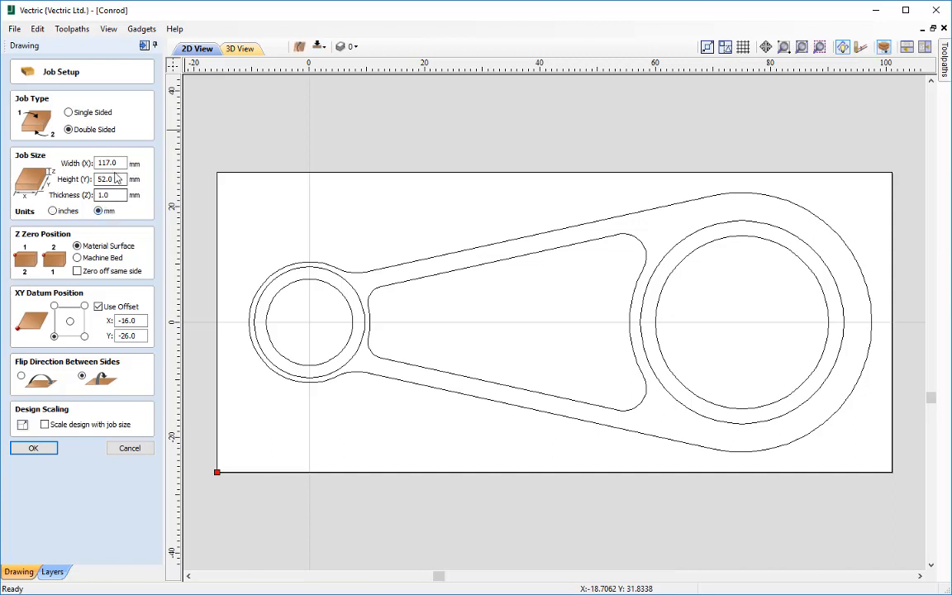
double_click(124, 163)
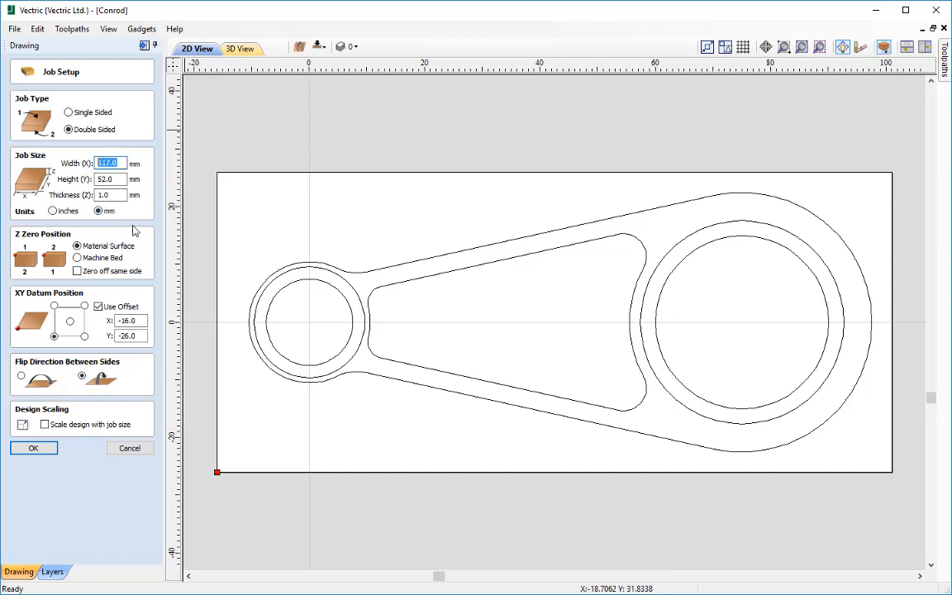
type("130")
double_click(122, 179)
type("60")
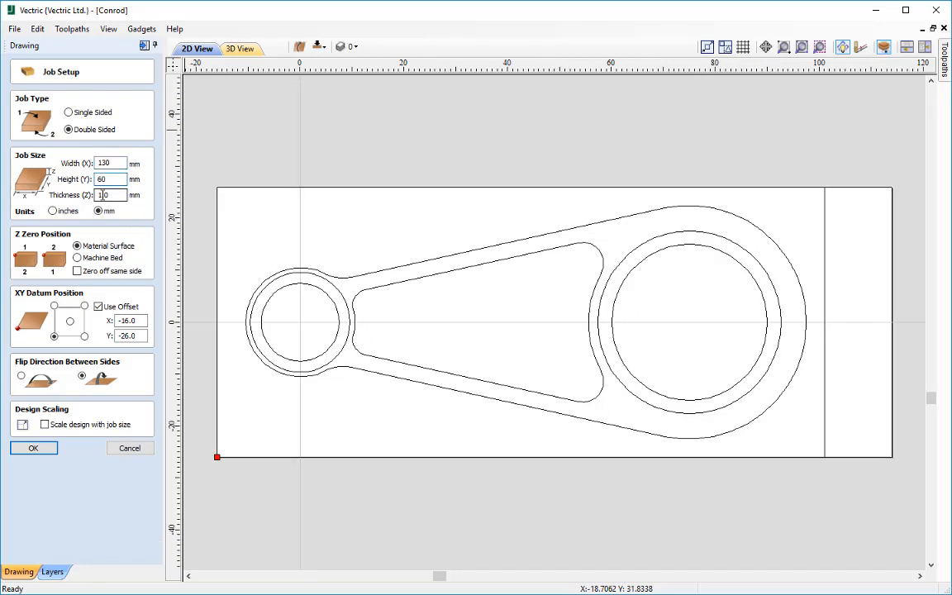
left_click(103, 195)
double_click(102, 195)
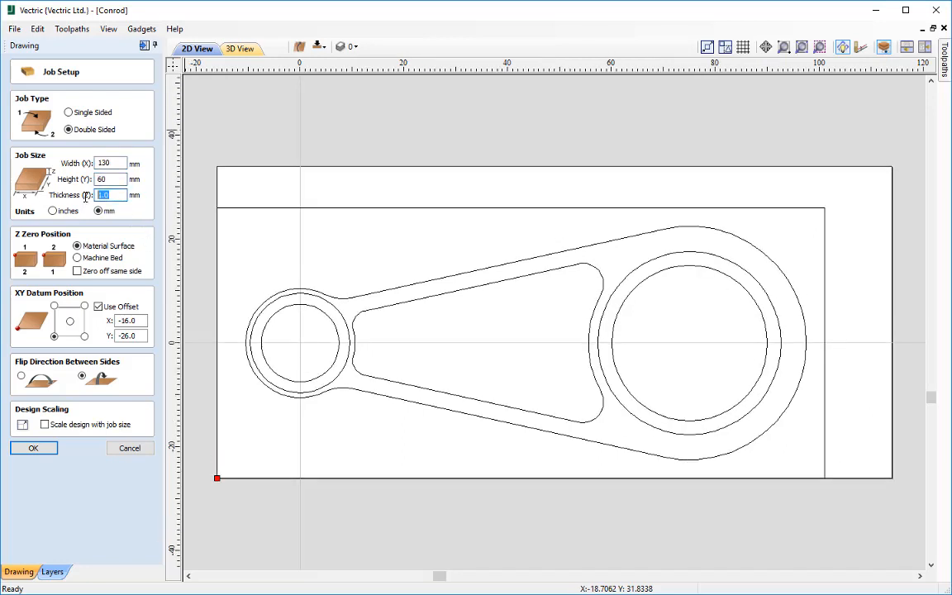
type("12")
- Set Z zero to the material surface with zeroing off the same side disabled, and apply the job setup
left_click(89, 256)
left_click(115, 271)
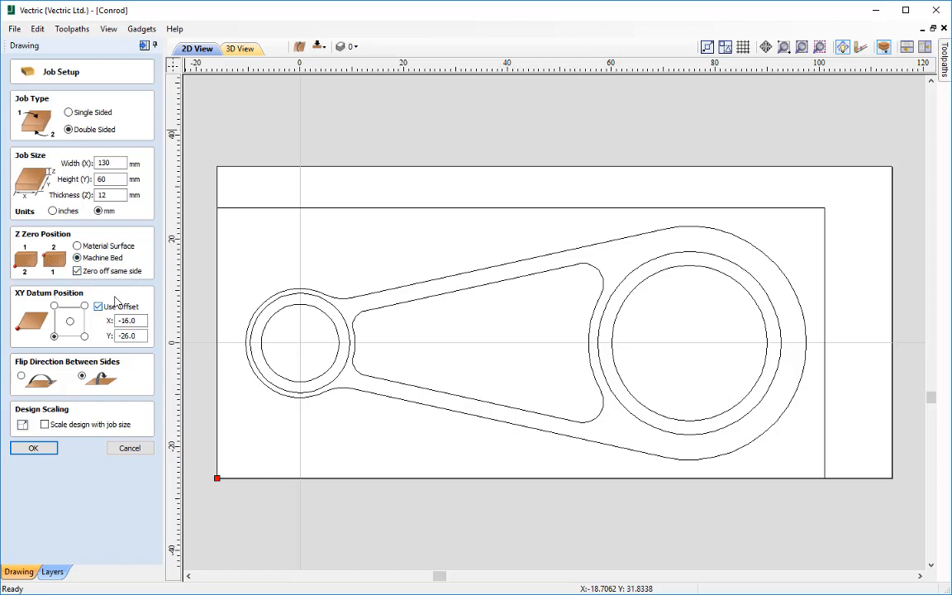
left_click(120, 248)
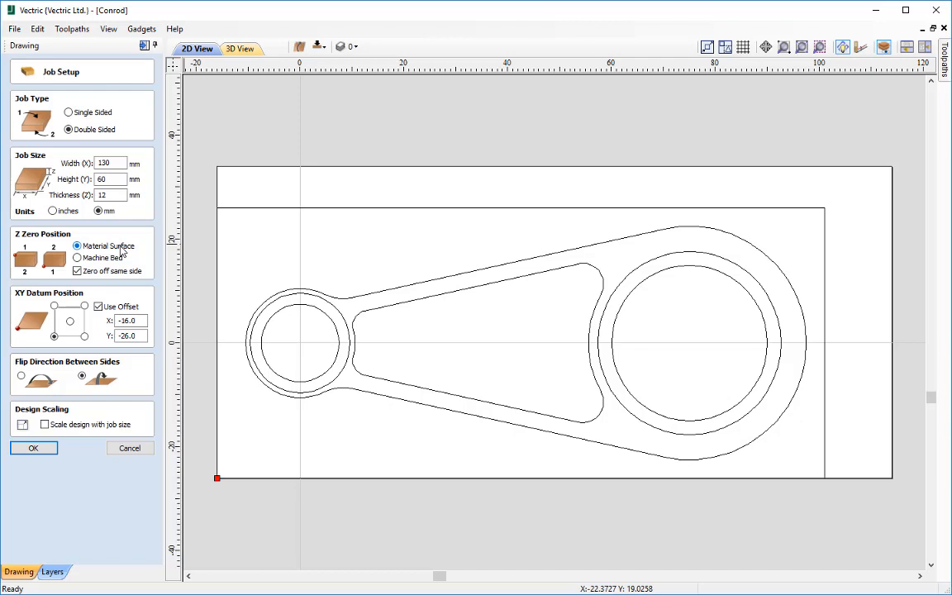
left_click(77, 271)
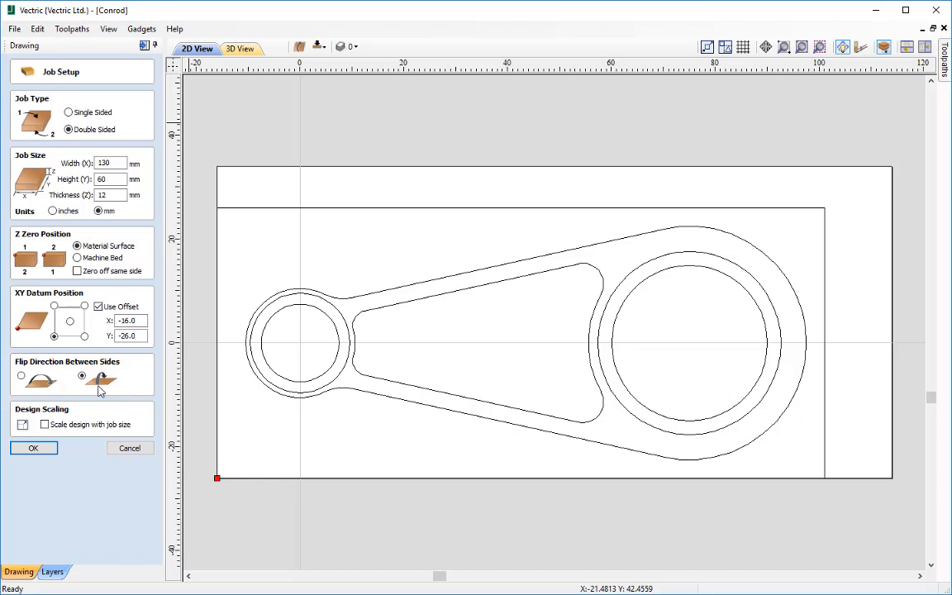
left_click(34, 448)
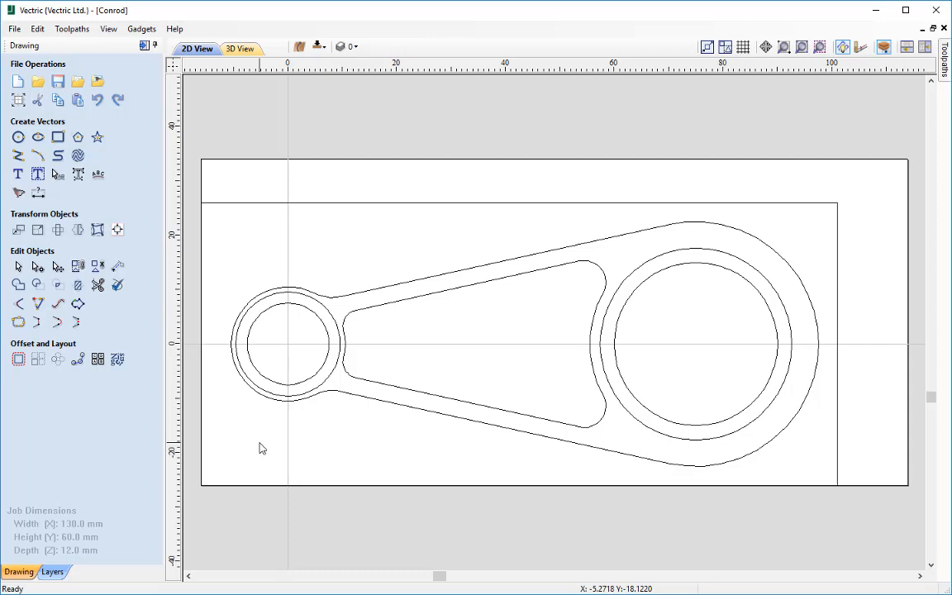
- Select all the connecting rod vectors, centre them in the material in both directions, and clear the selection
key("ctrl+a")
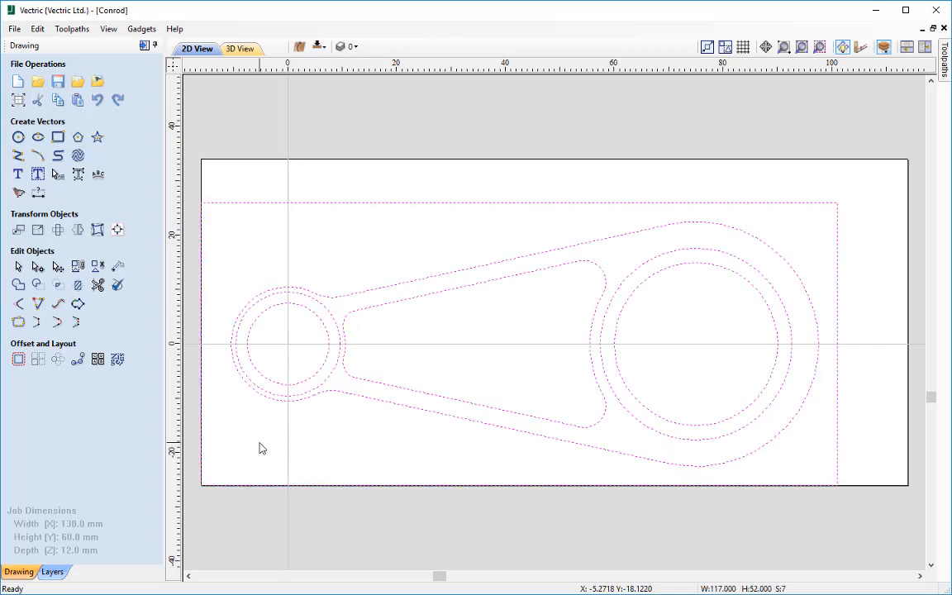
left_click(117, 232)
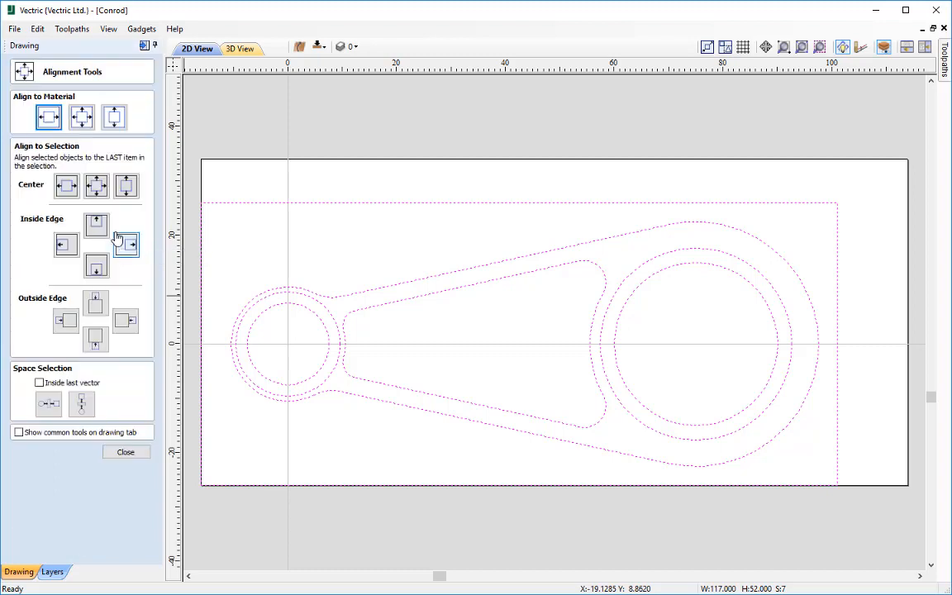
left_click(81, 118)
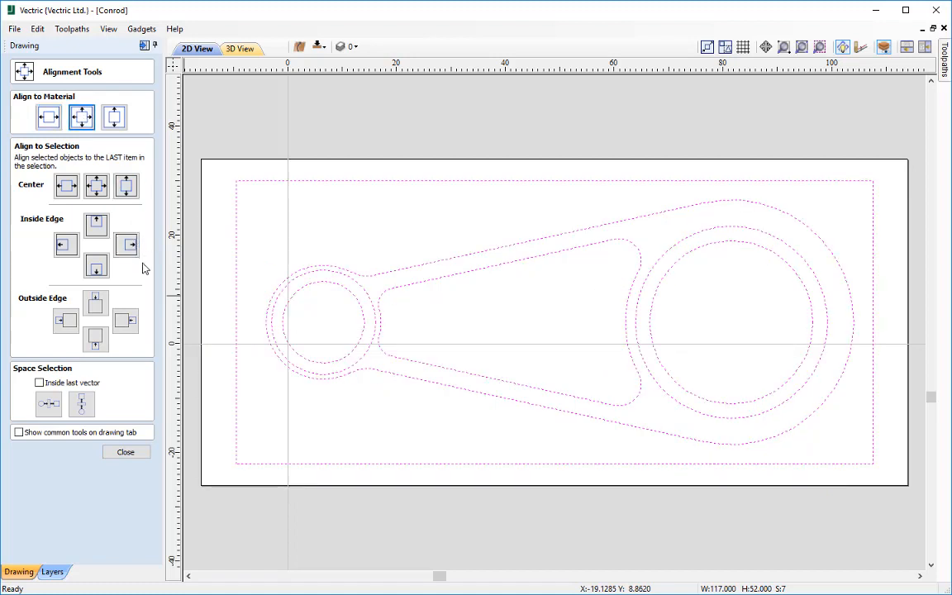
left_click(128, 452)
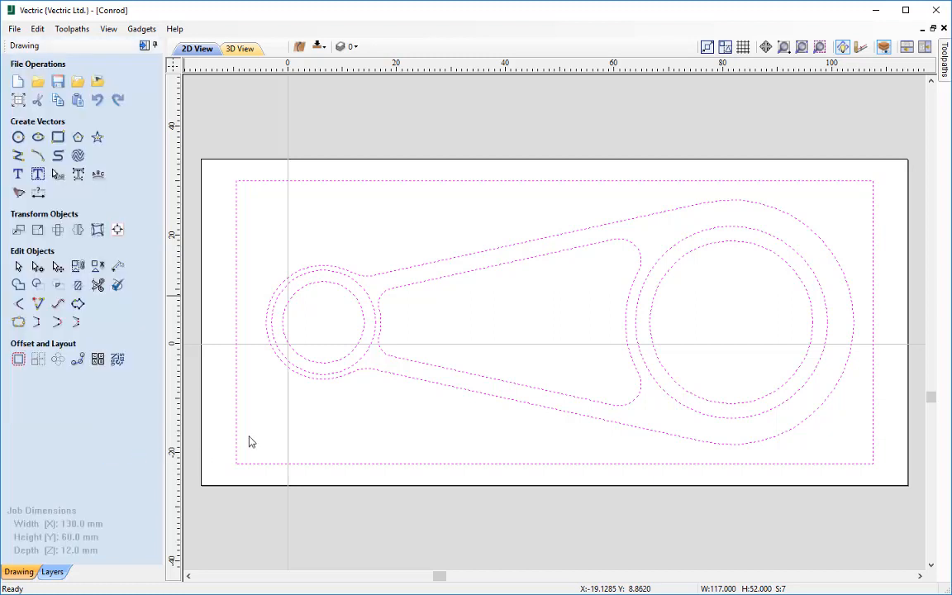
left_click(313, 413)
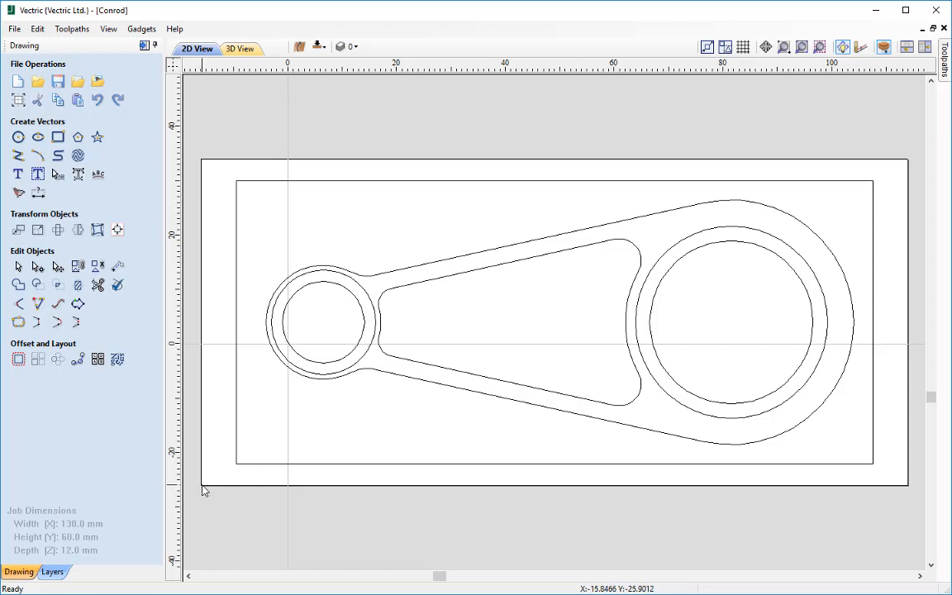
- Shift the XY datum offset by -6.5 mm in X and -4 mm in Y, giving X -22.5 and Y -30, and apply the job setup
left_click(21, 160)
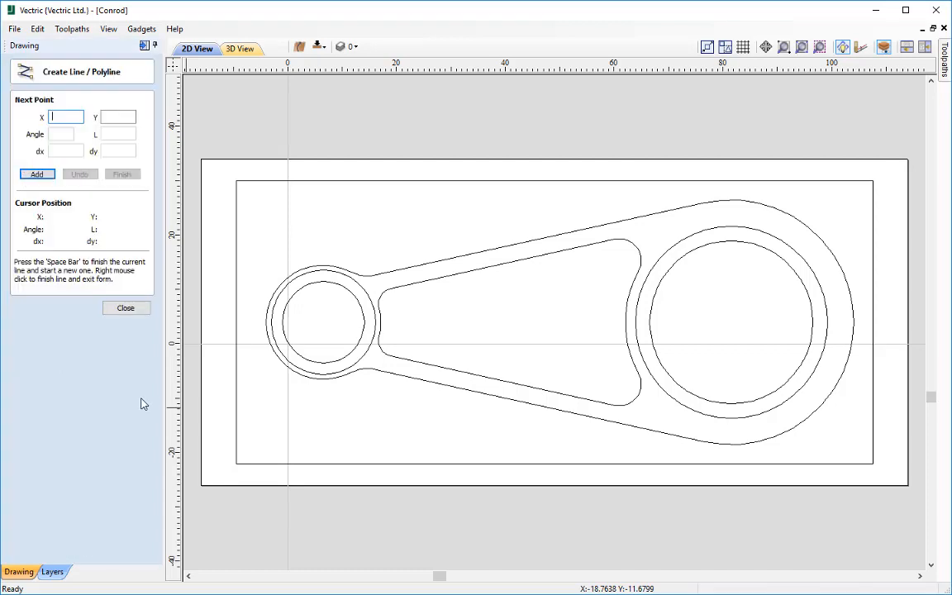
left_click(201, 487)
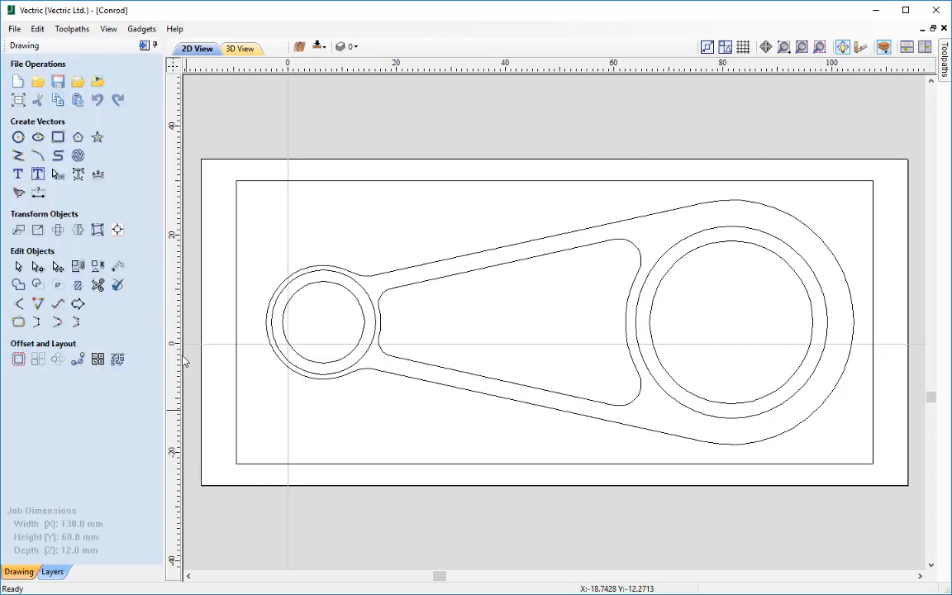
left_click(18, 99)
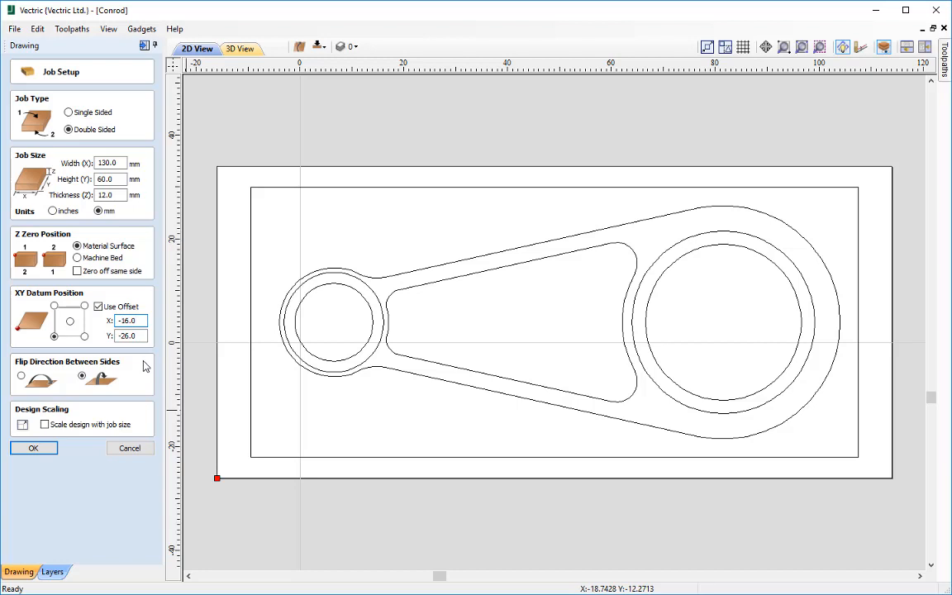
type("-")
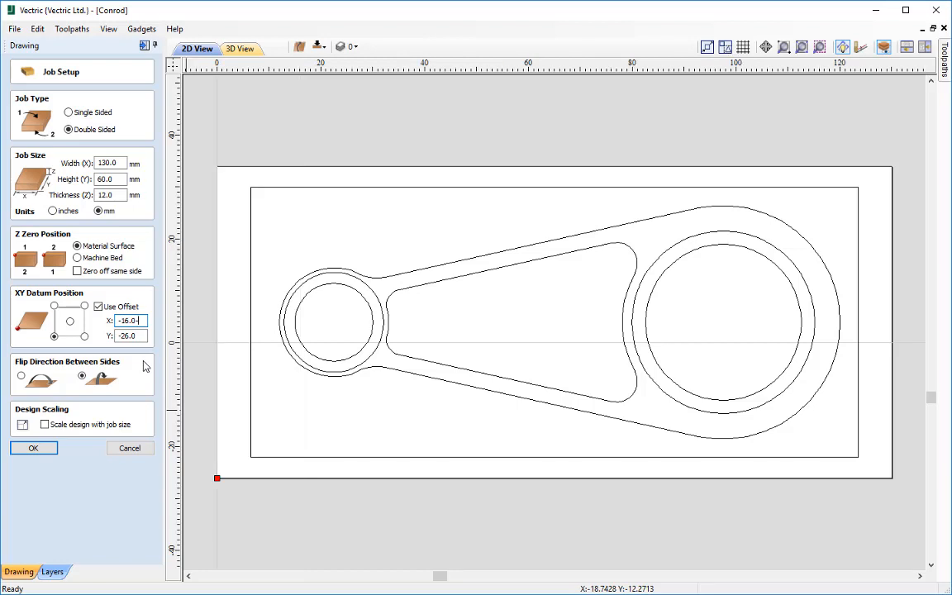
type("6.5")
key("equal")
key("Tab")
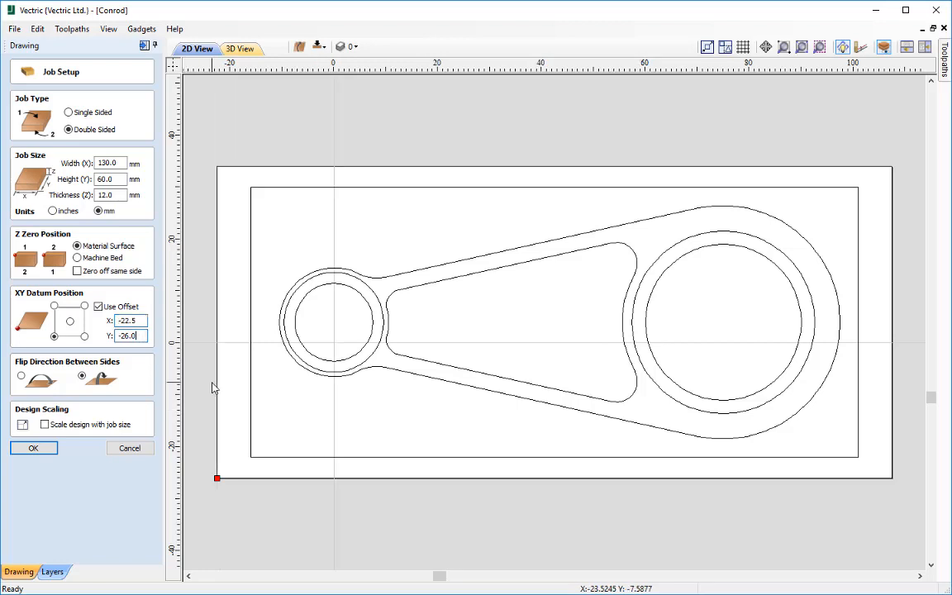
type("-4")
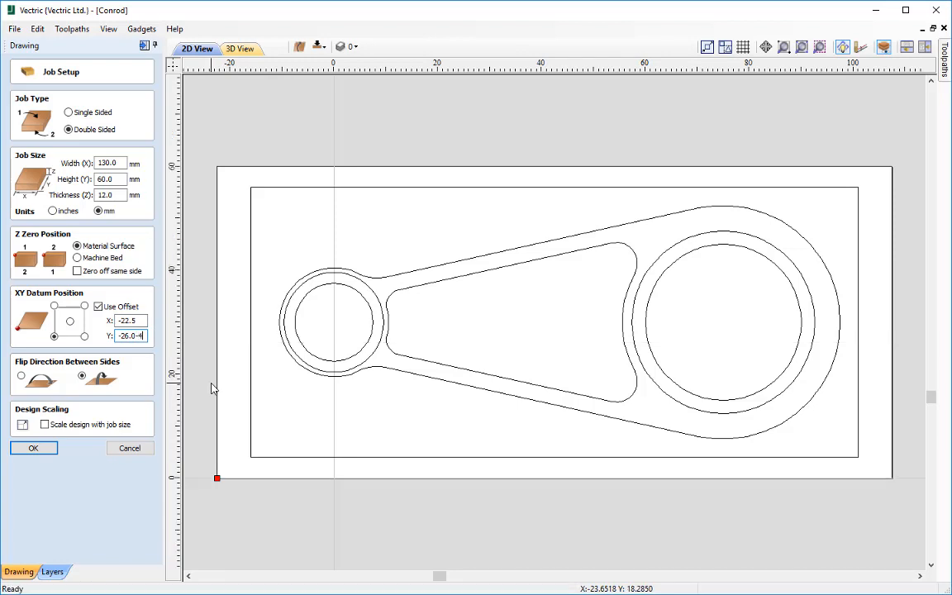
key("equal")
left_click(43, 448)
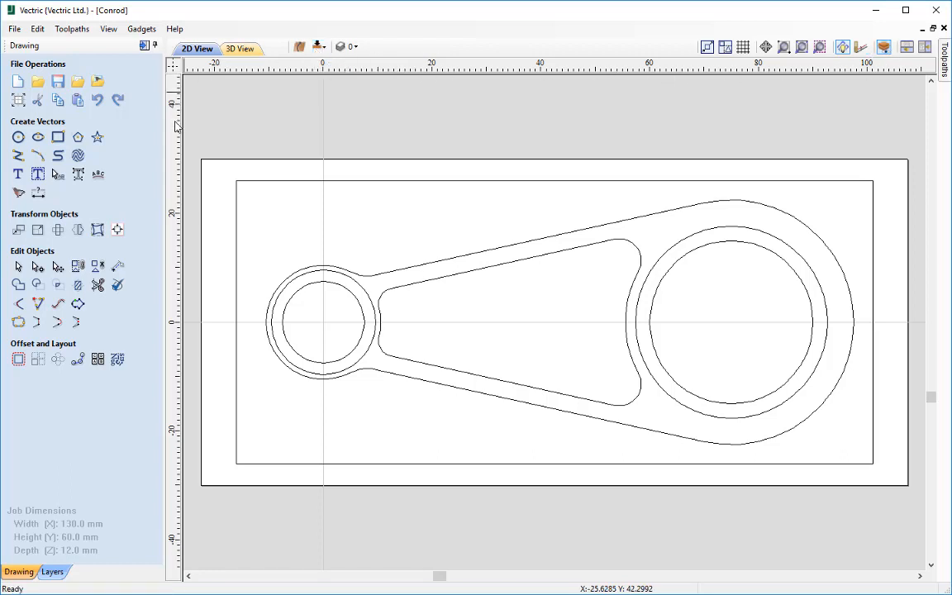
- Select all the vectors and copy them to the other side of the job
left_click(320, 51)
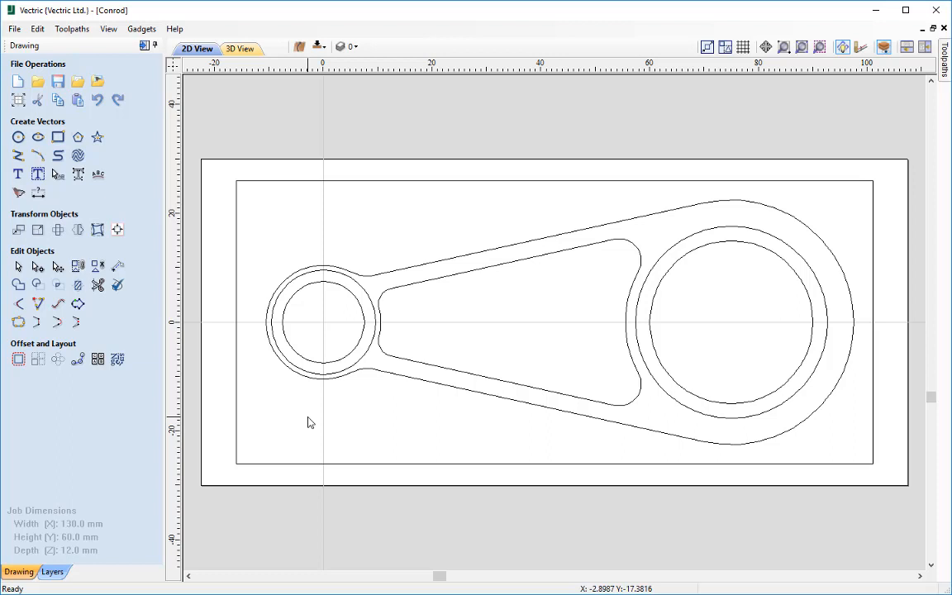
key("ctrl+a")
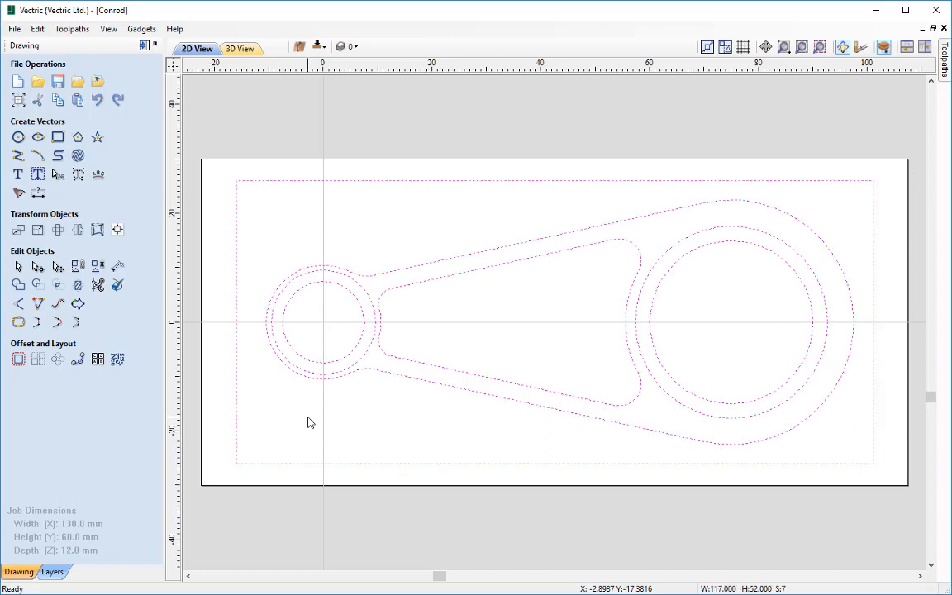
right_click(464, 392)
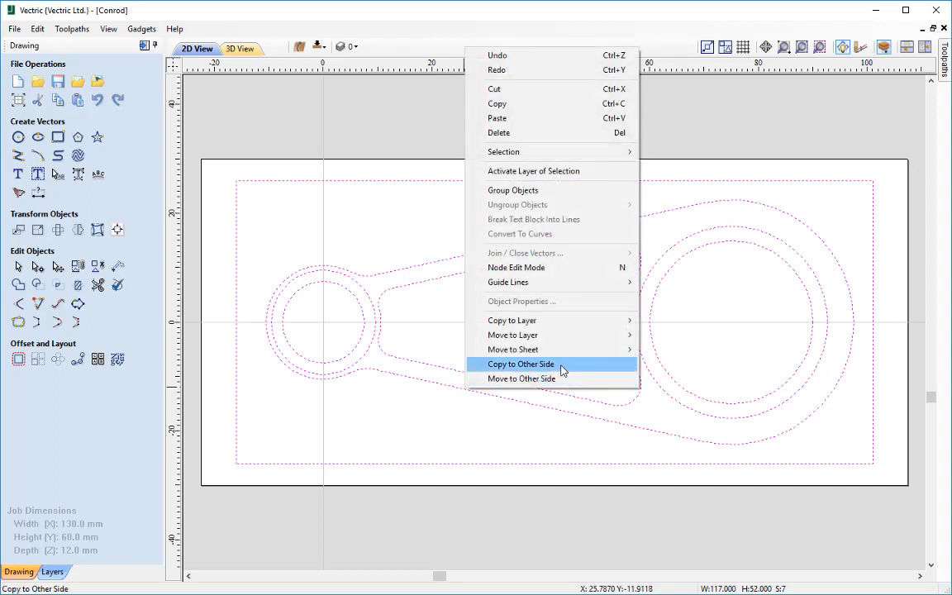
left_click(562, 371)
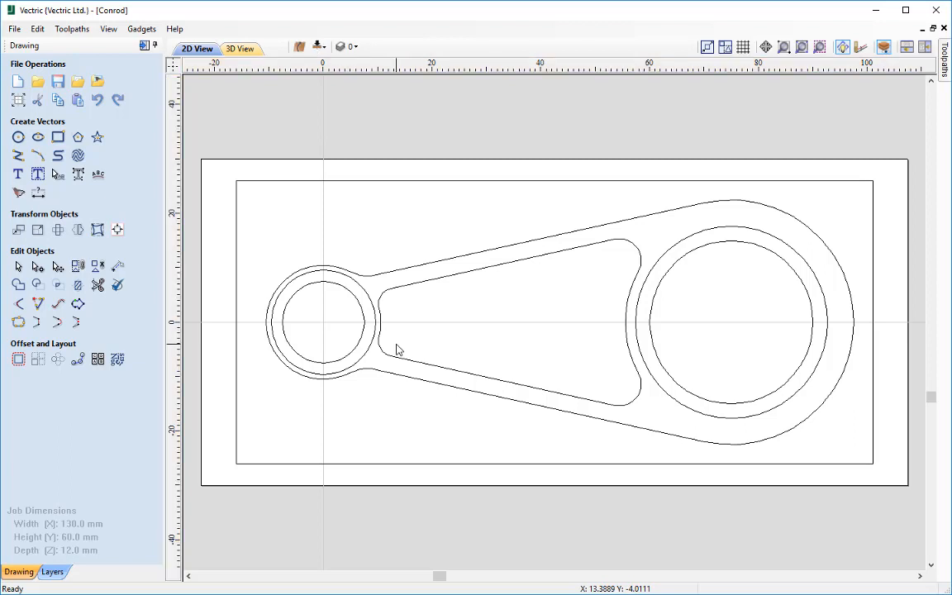
- Switch to the toolpath layout and review the material setup, accepting its existing settings
left_click(143, 47)
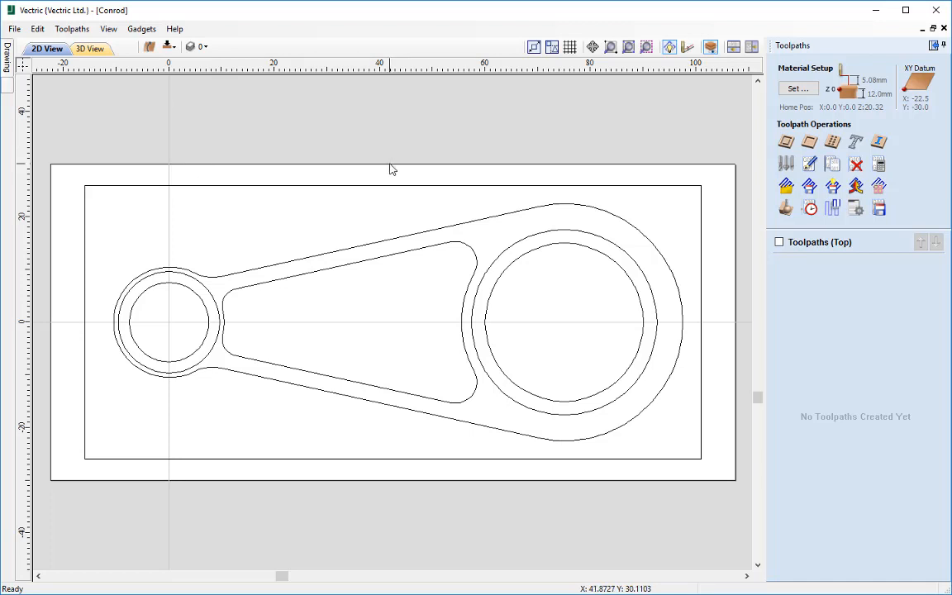
left_click(798, 95)
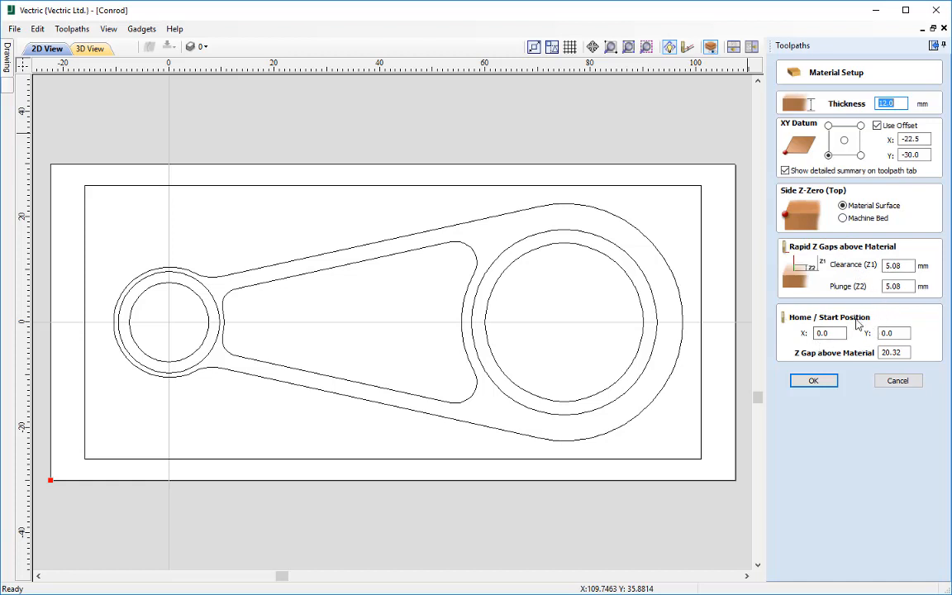
left_click(814, 381)
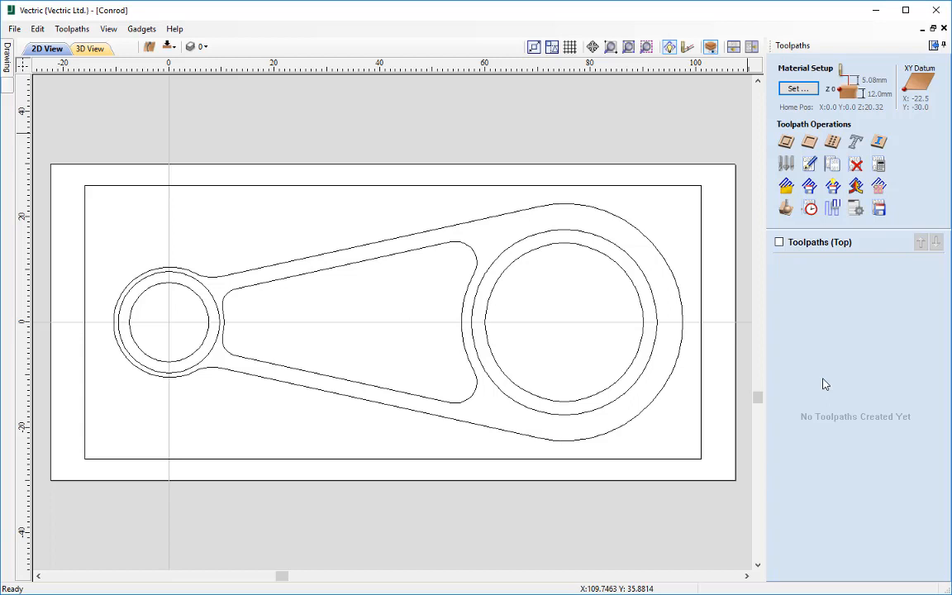
- Start a pocket toolpath from the outer rectangle and the larger circle at each rod end, with a 2 mm cut depth
left_click(618, 188)
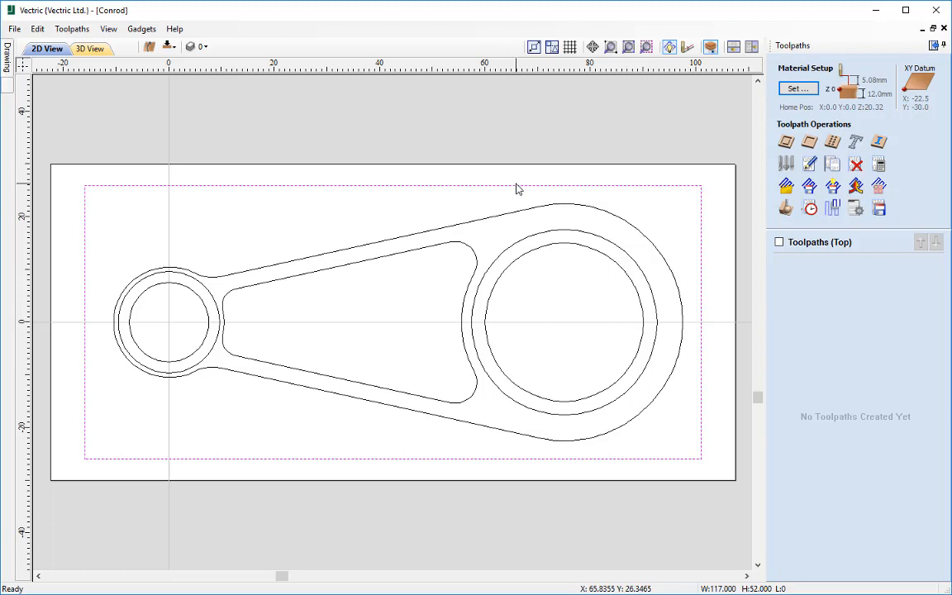
left_click(584, 240)
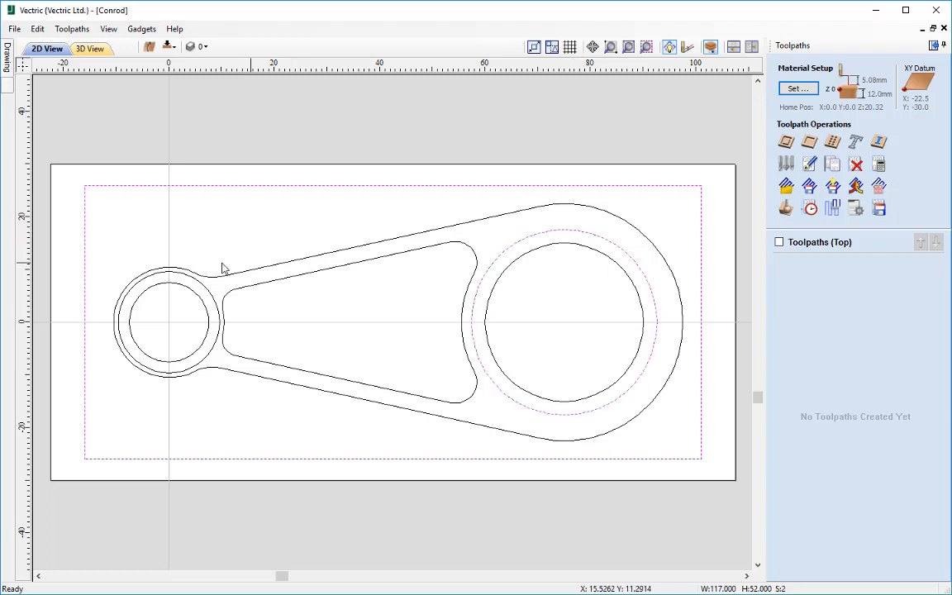
left_click(211, 298, "shift")
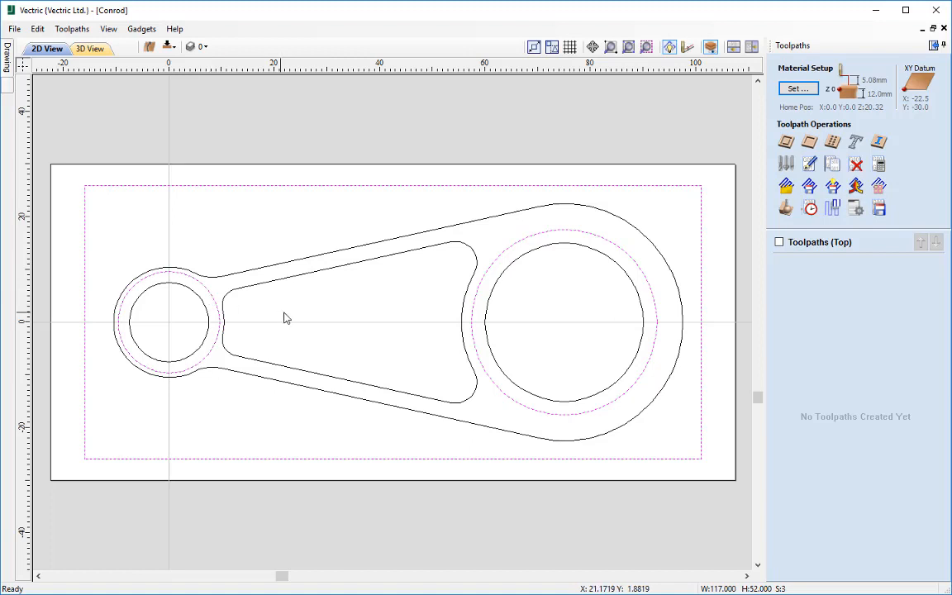
left_click(809, 144)
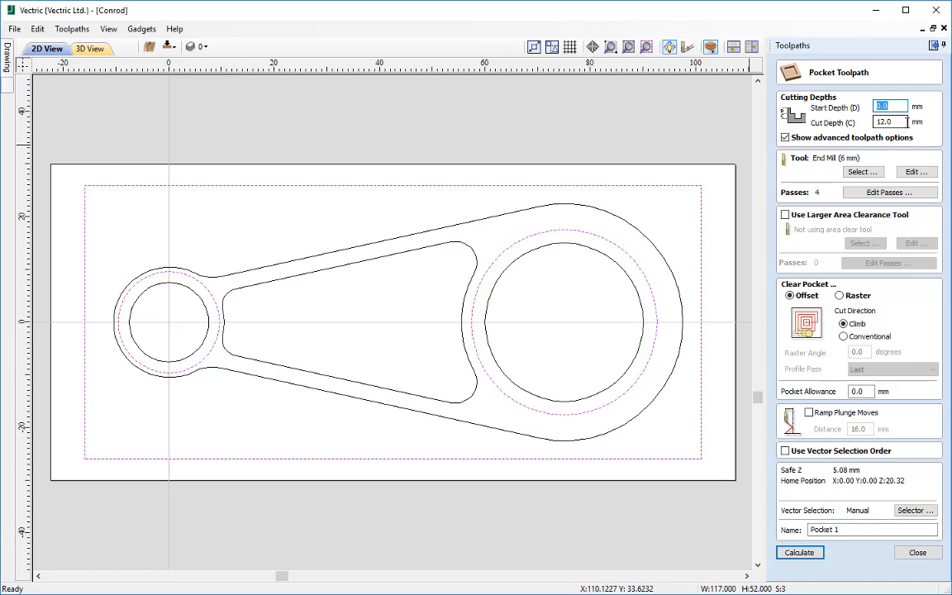
left_click(905, 121)
type("2")
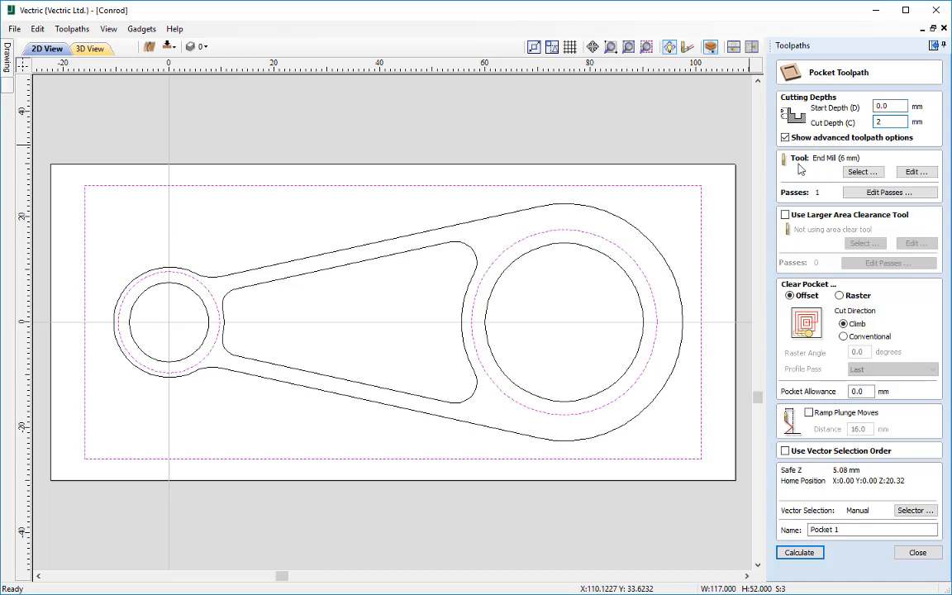
- Assign the metric End Mill (6 mm) from the tool database to the pocket toolpath
left_click(861, 171)
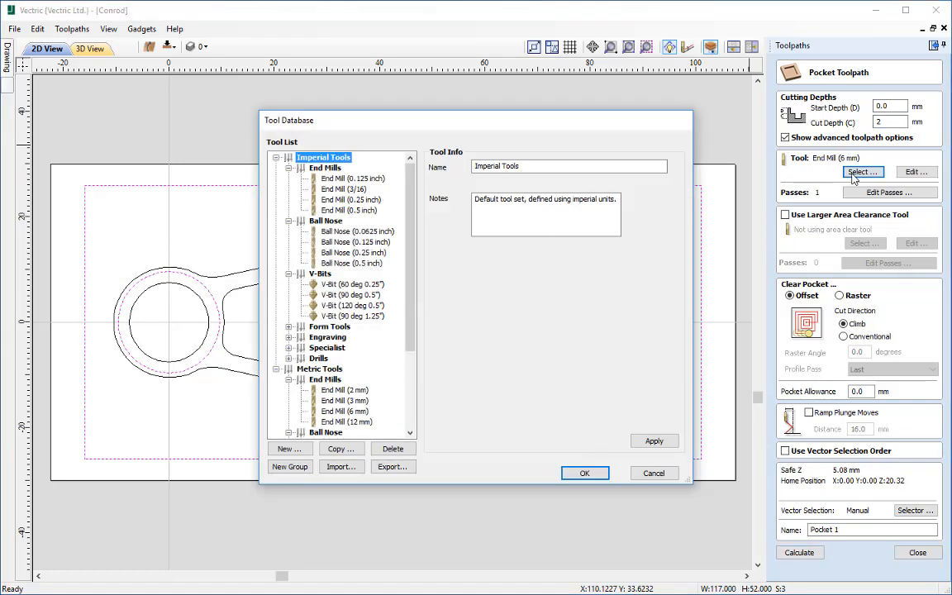
left_click_drag(411, 294, 400, 359)
left_click(344, 294)
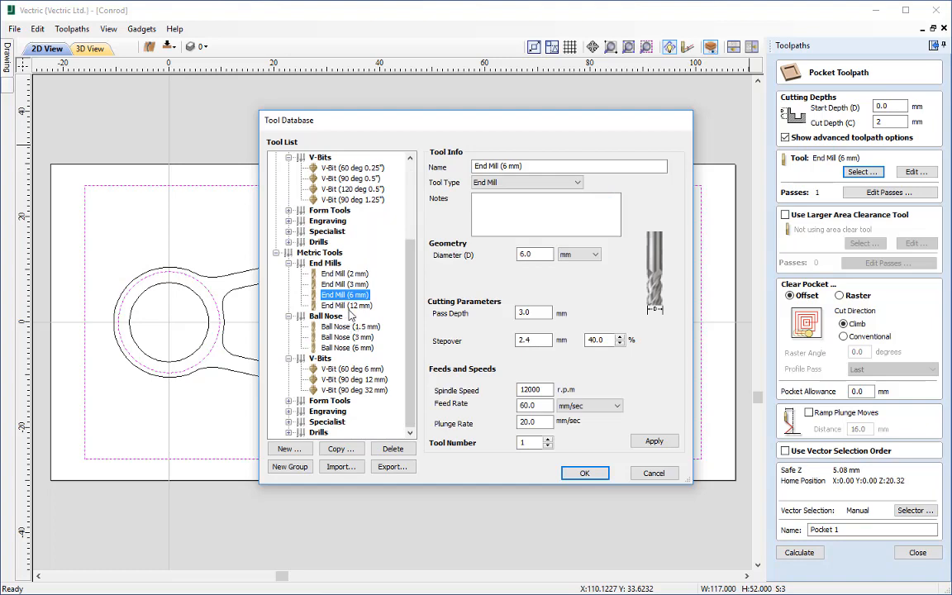
left_click(579, 473)
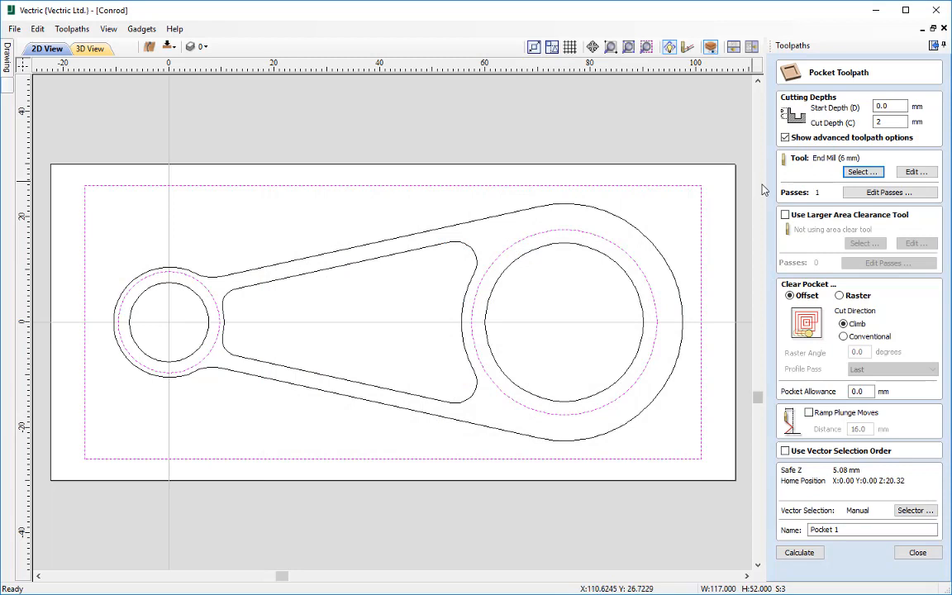
- Edit the pocket's end mill to 20% stepover, 3000 r.p.m. spindle speed, 5 mm/sec feed rate and 1 mm/sec plunge rate
left_click(911, 173)
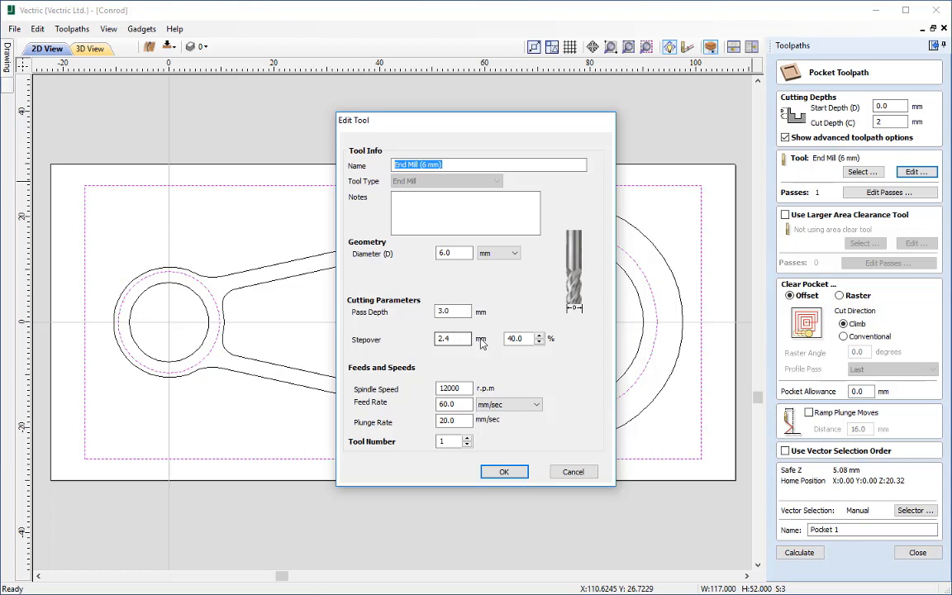
double_click(525, 339)
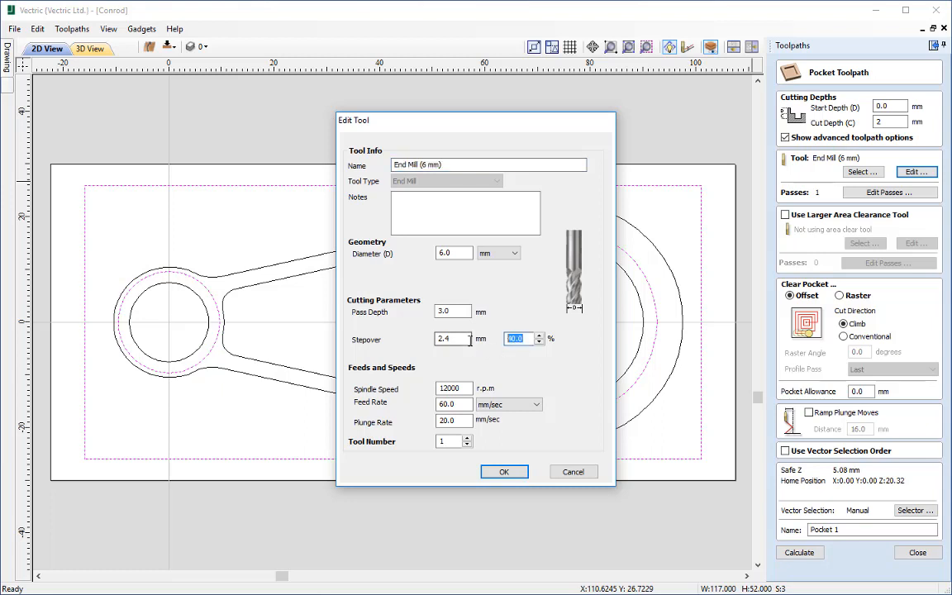
type("20")
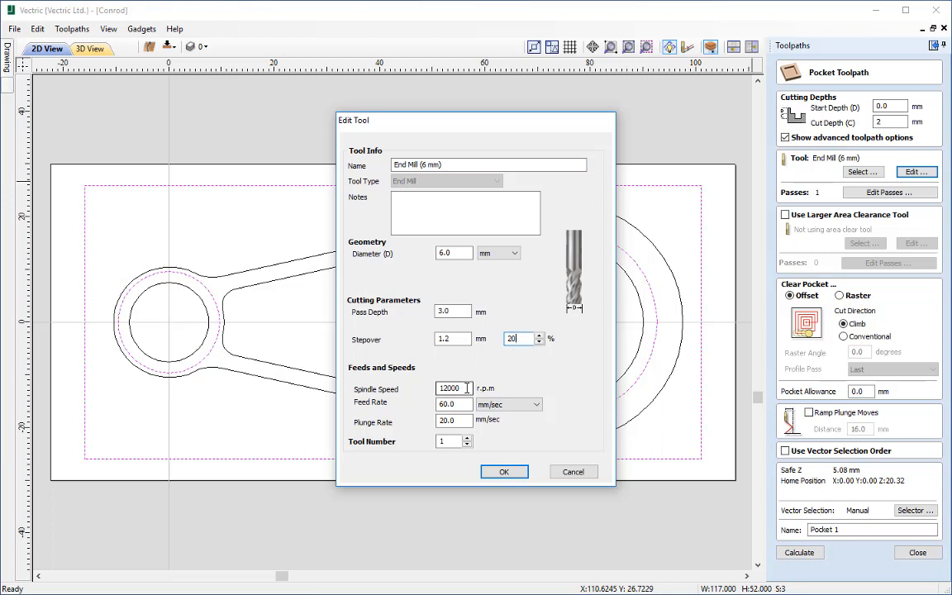
left_click_drag(467, 388, 369, 394)
type("3")
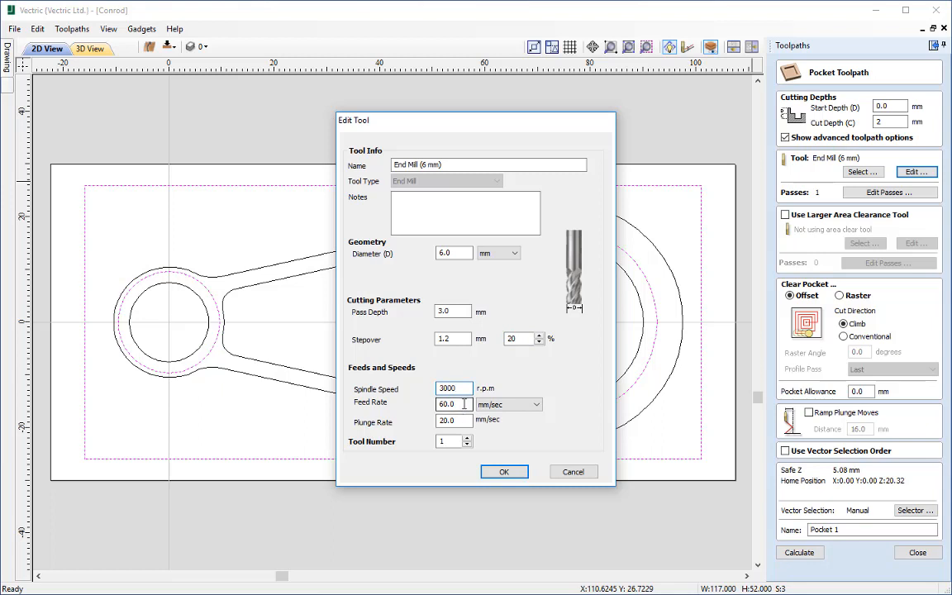
left_click_drag(464, 404, 382, 364)
type("5")
key("Tab")
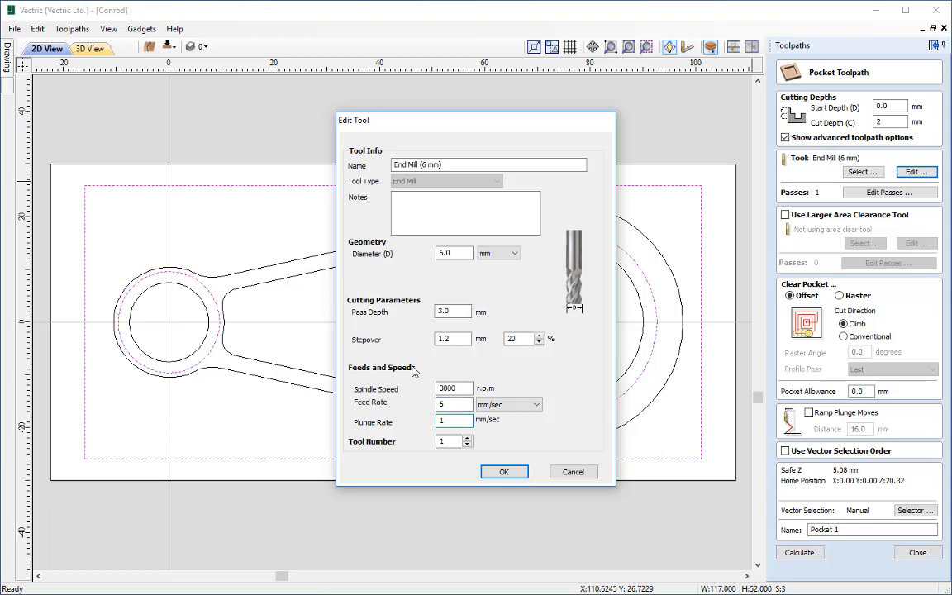
type("1")
left_click(503, 471)
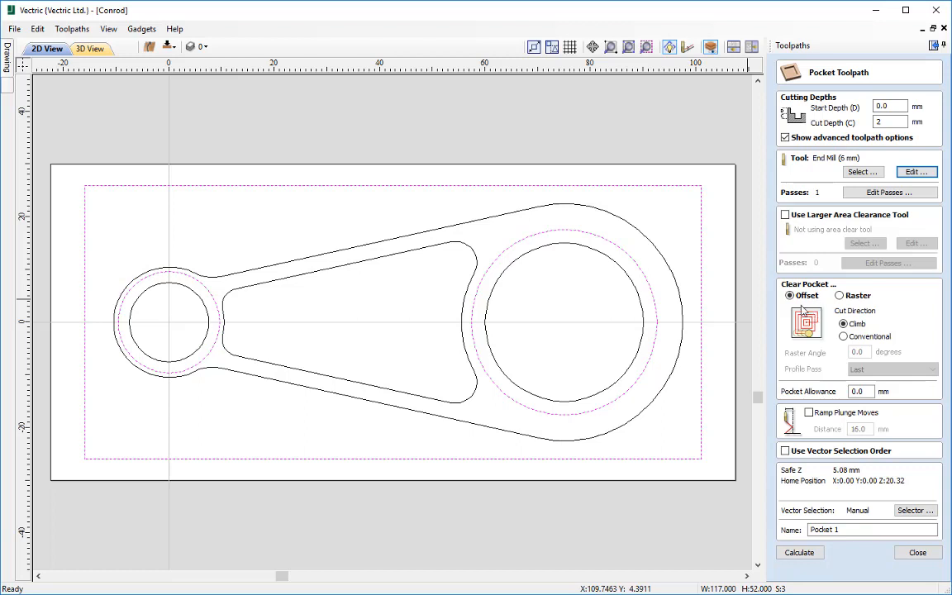
- Enable ramped plunge moves over 16 mm, calculate the toolpath as "Pocket 2mm" and preview it
left_click(809, 413)
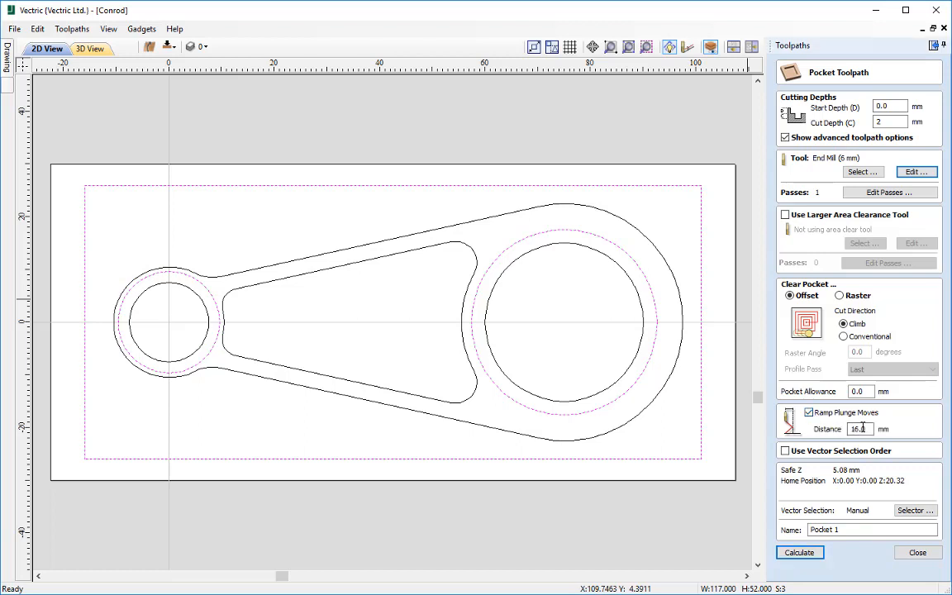
double_click(859, 428)
type("1")
left_click(847, 529)
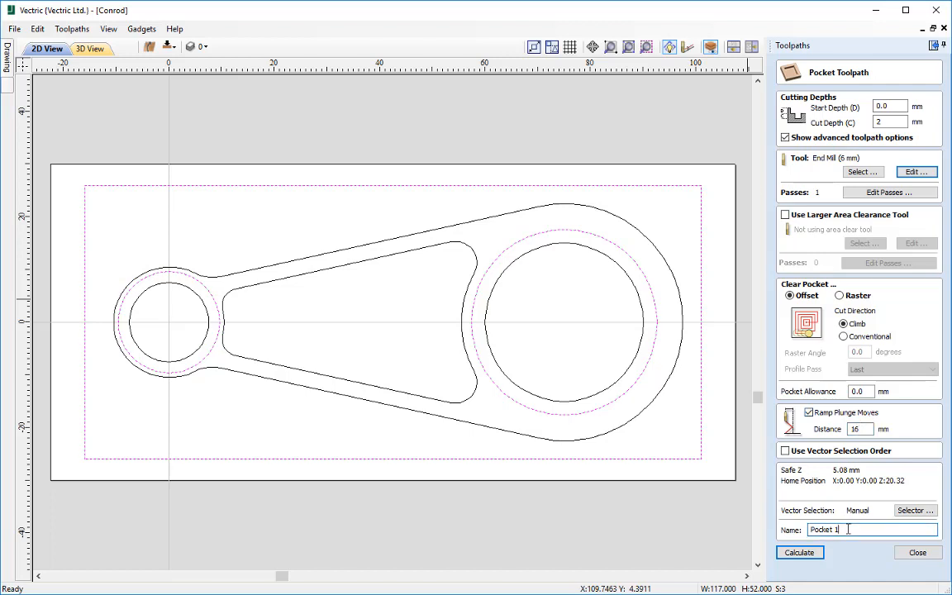
type("2mm")
left_click(801, 553)
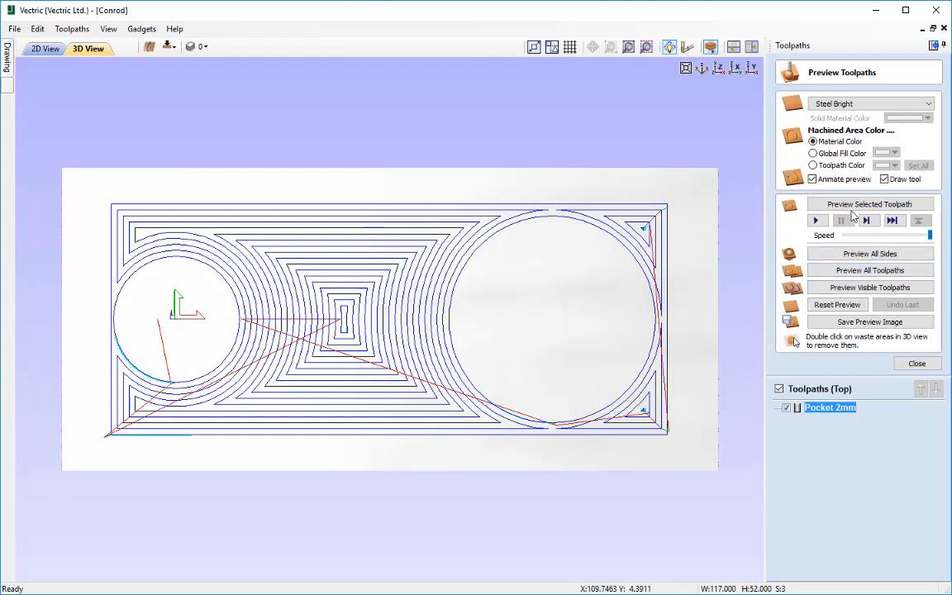
left_click(849, 208)
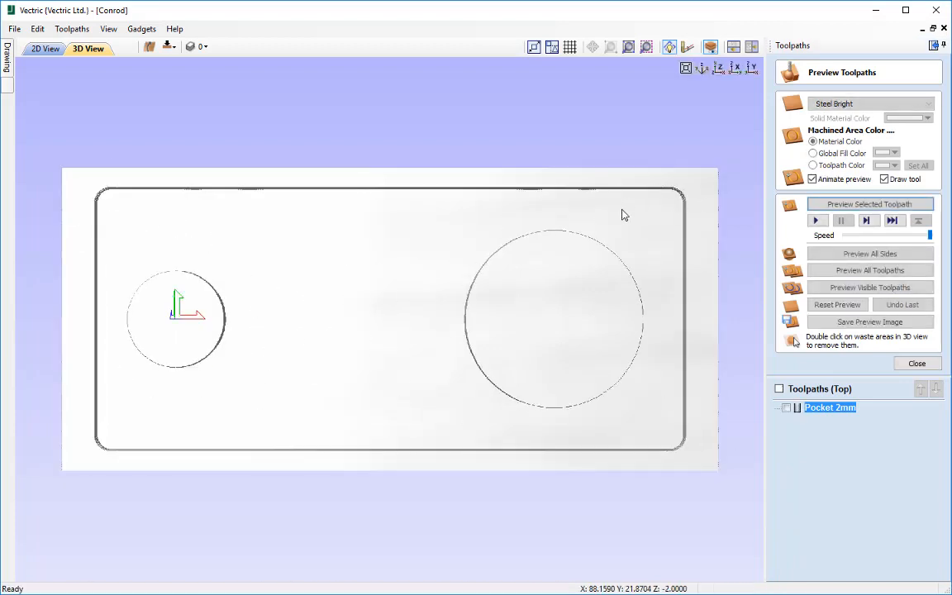
- On the bottom side, start a pocket toolpath from the outer rectangle and the larger circle at each rod end
left_click(45, 48)
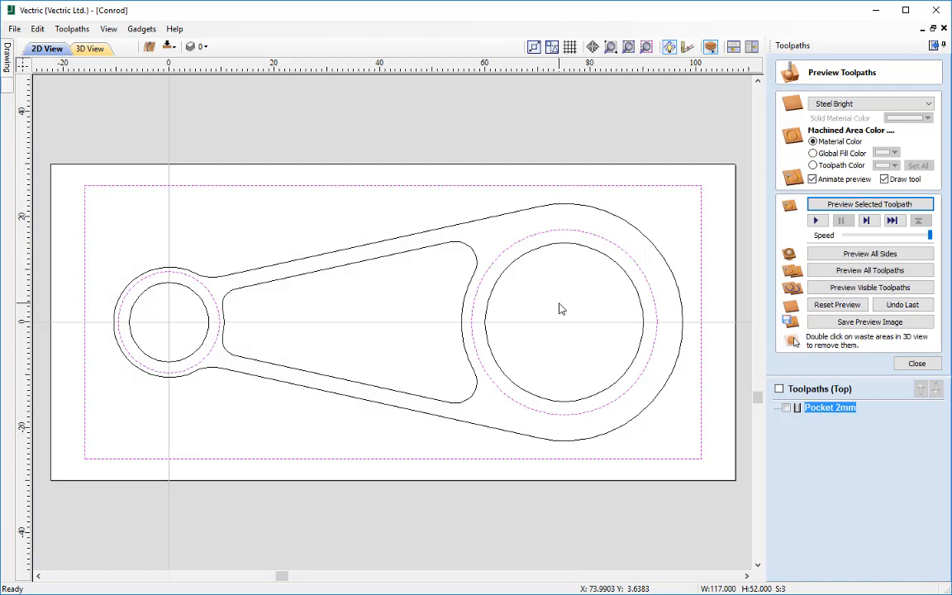
key("equal")
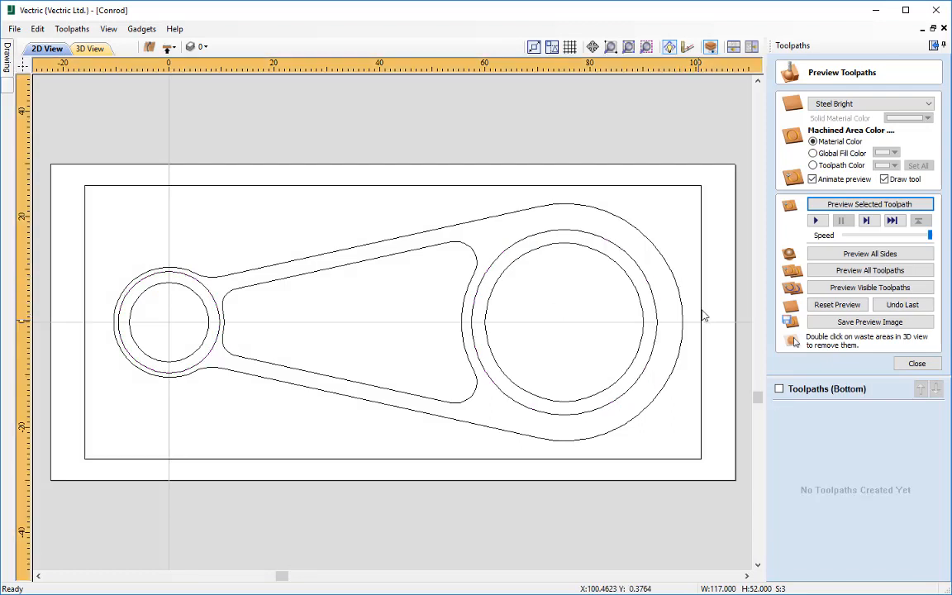
left_click(666, 190)
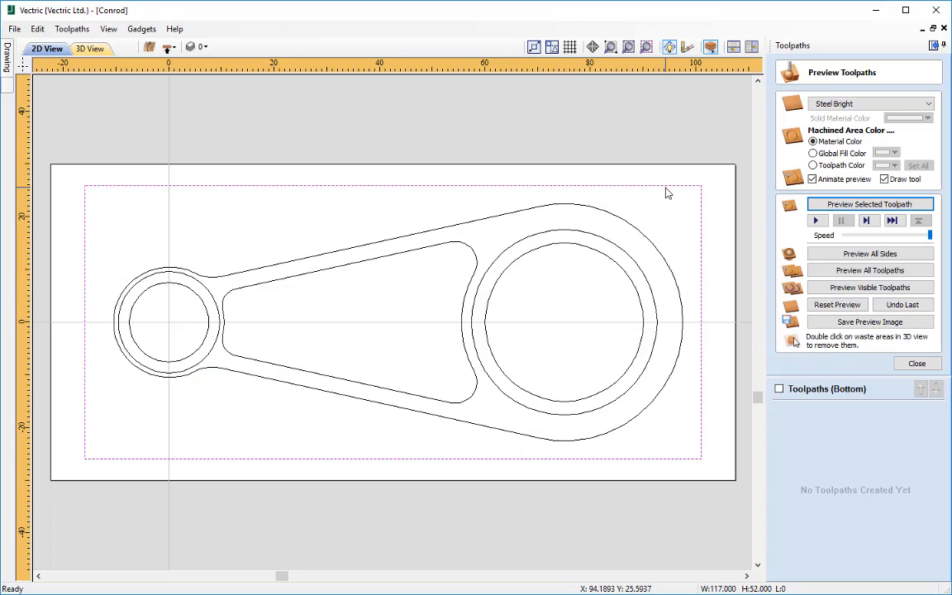
left_click(588, 236, "shift")
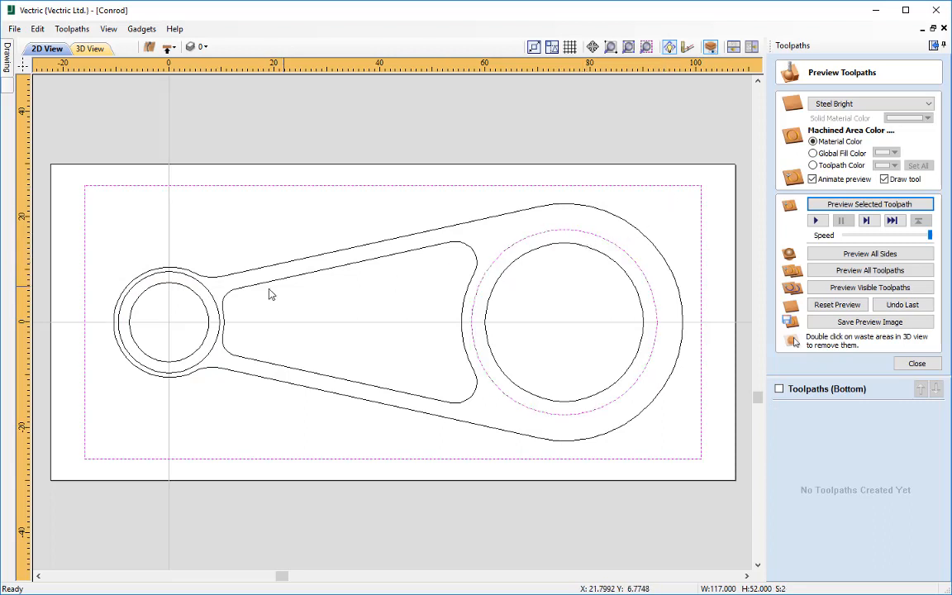
left_click(187, 271, "shift")
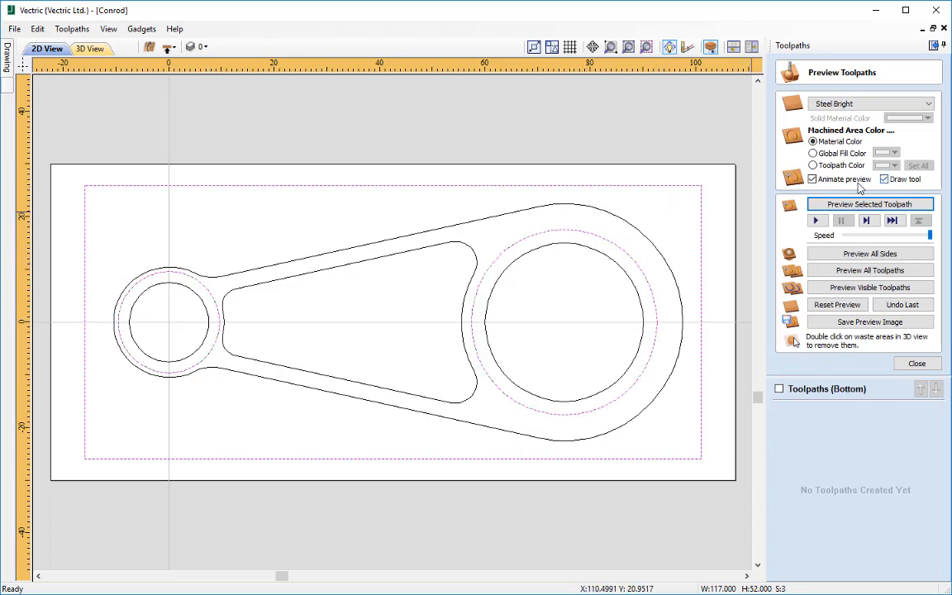
left_click(917, 364)
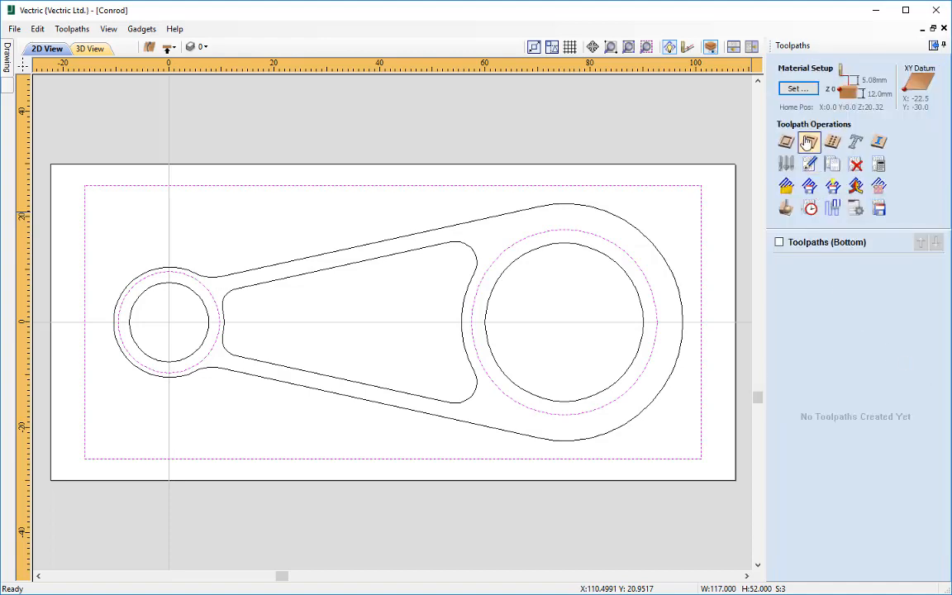
left_click(808, 142)
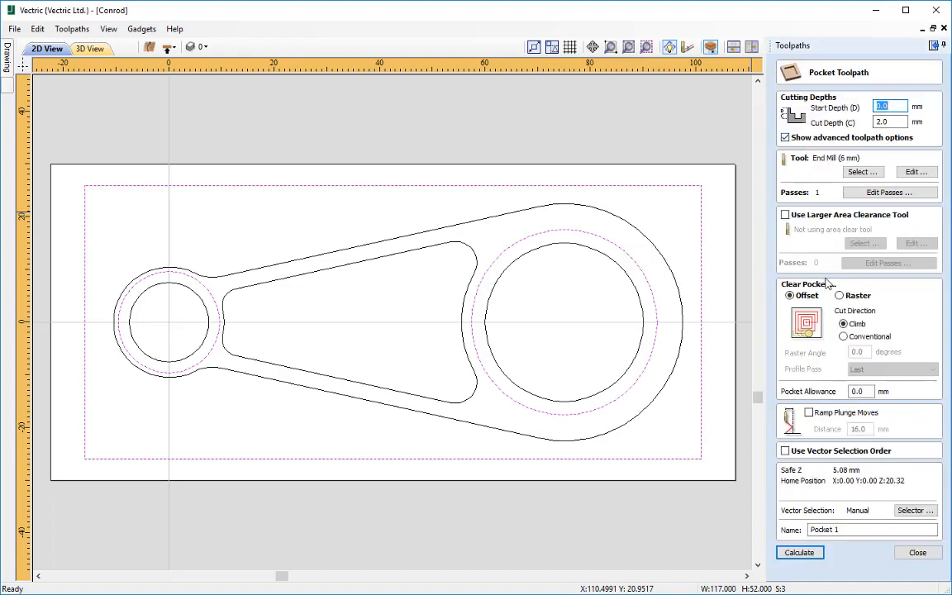
- Check the end mill's settings, enable ramped plunges, then calculate and preview the bottom pocket as "Pocket 2mm"
left_click(914, 171)
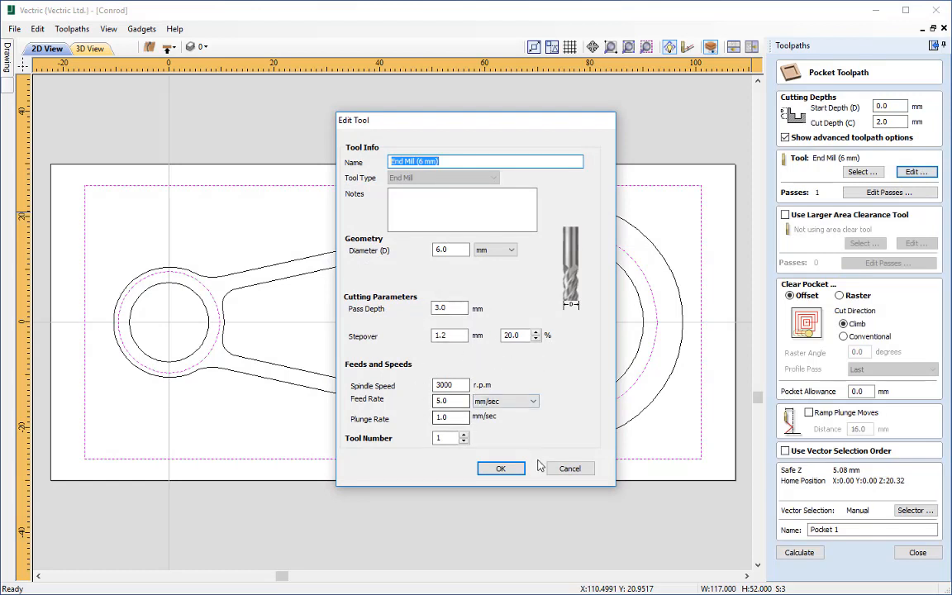
left_click(569, 469)
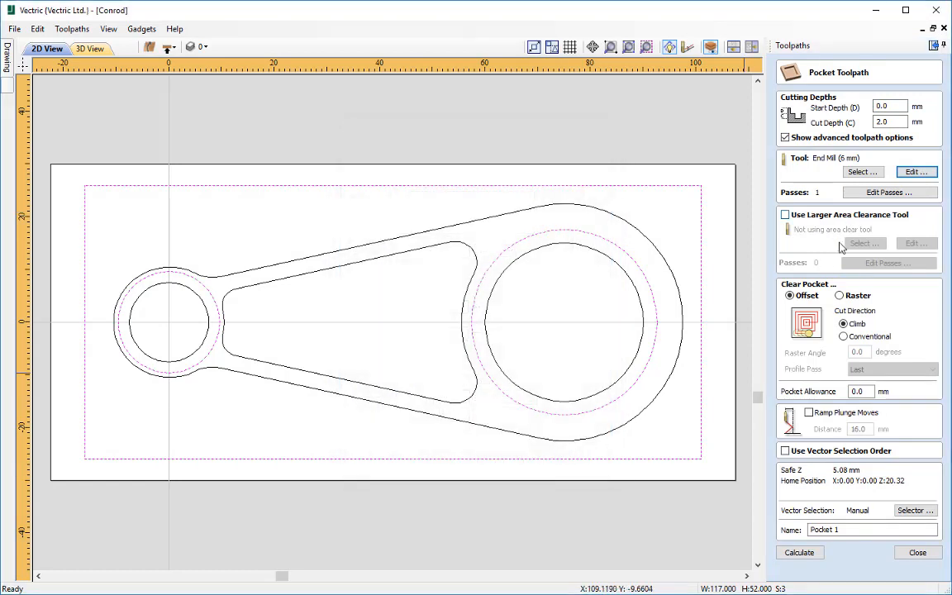
left_click(809, 412)
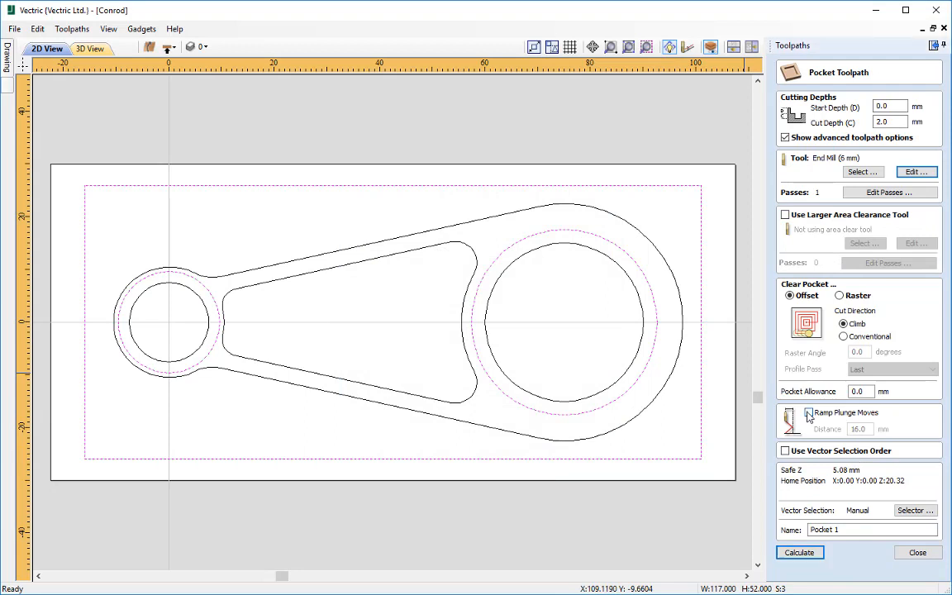
left_click(848, 530)
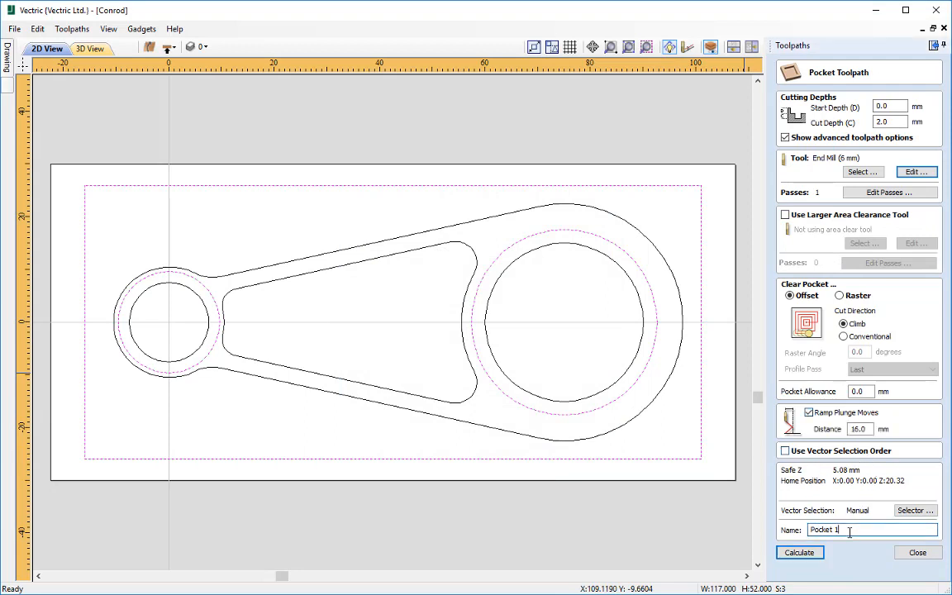
type("2mm")
left_click(800, 552)
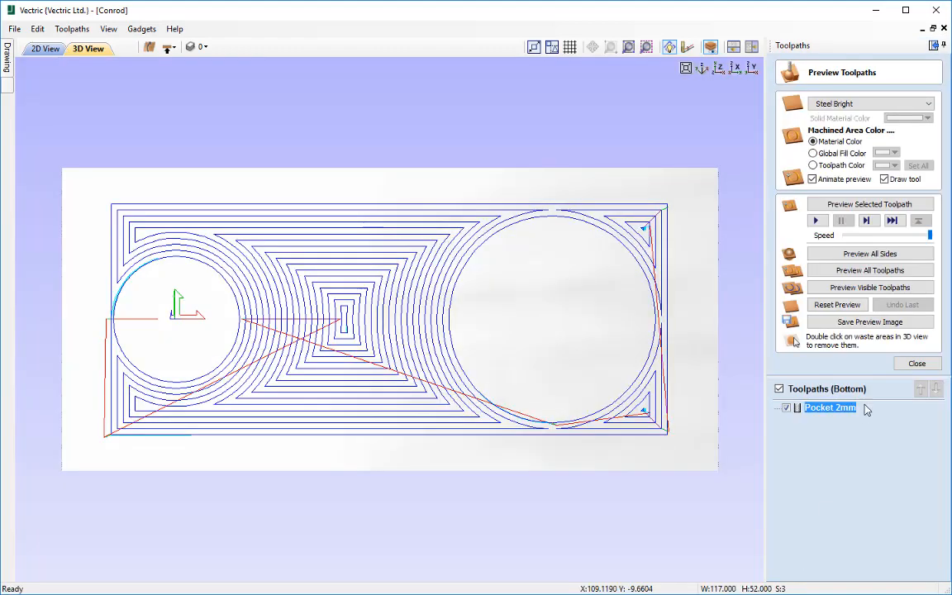
left_click(890, 206)
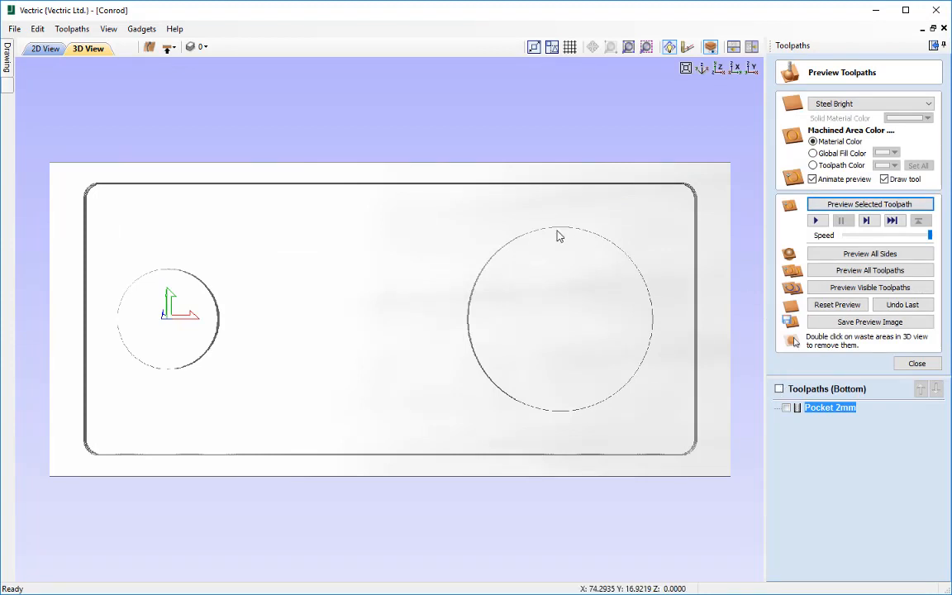
- On the top side, start a pocket toolpath from the tapered inner rod outline with a 4 mm cut depth, keeping the existing tool settings
key("equal")
left_click(47, 50)
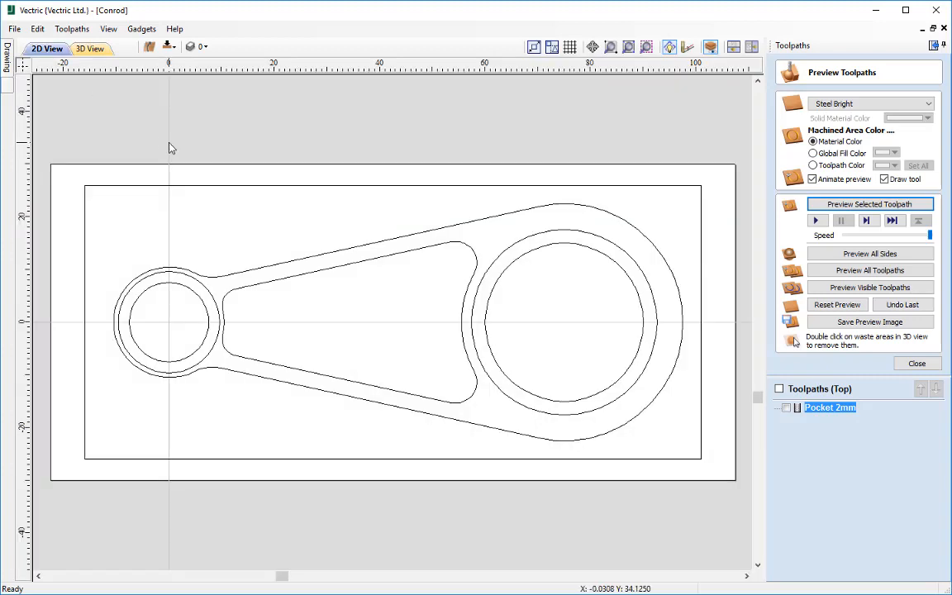
left_click(475, 259)
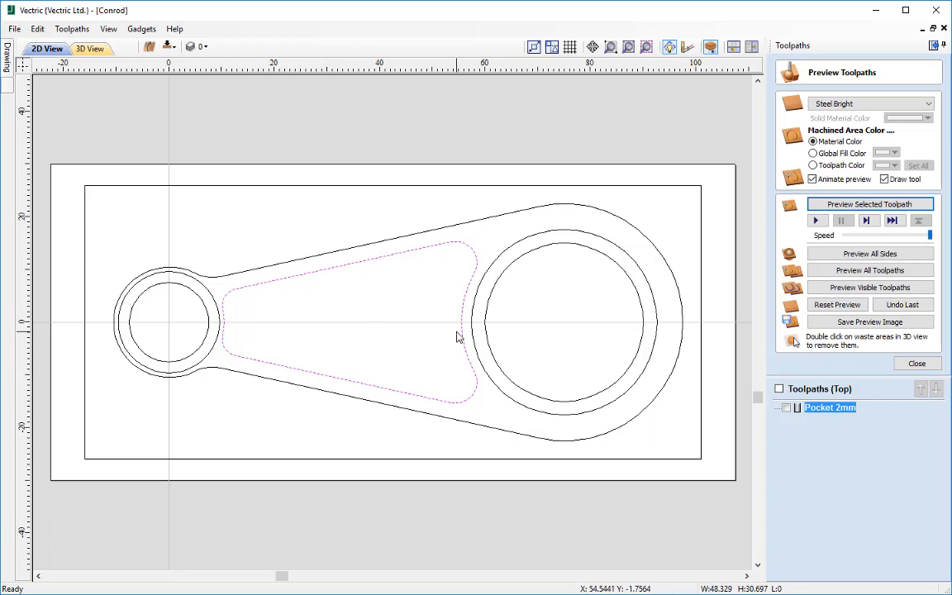
left_click(917, 364)
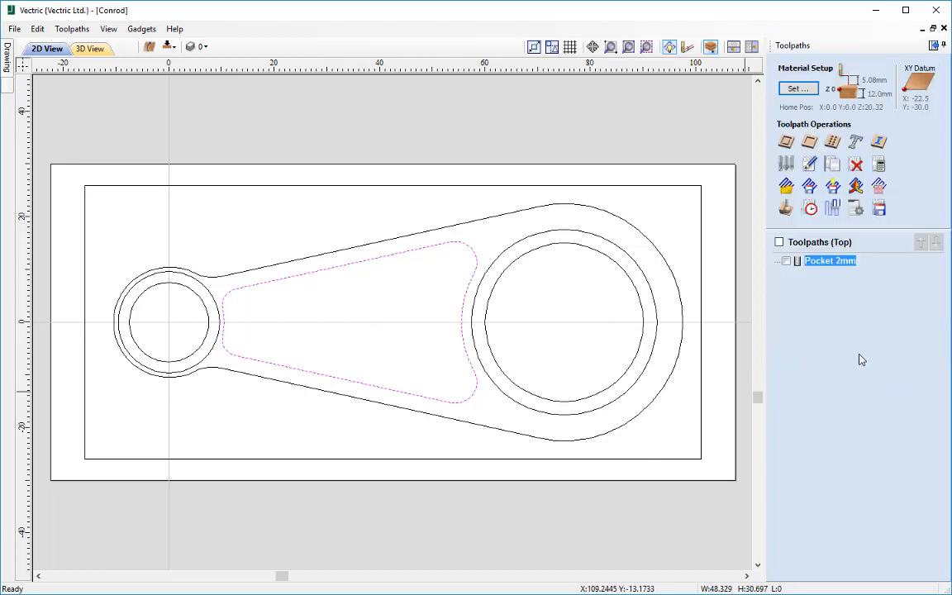
left_click(810, 143)
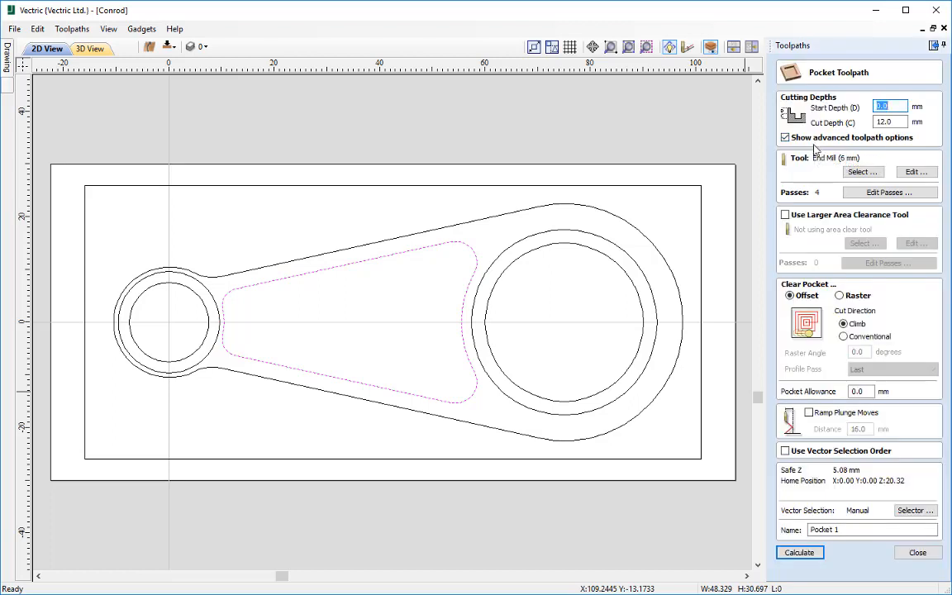
left_click(905, 122)
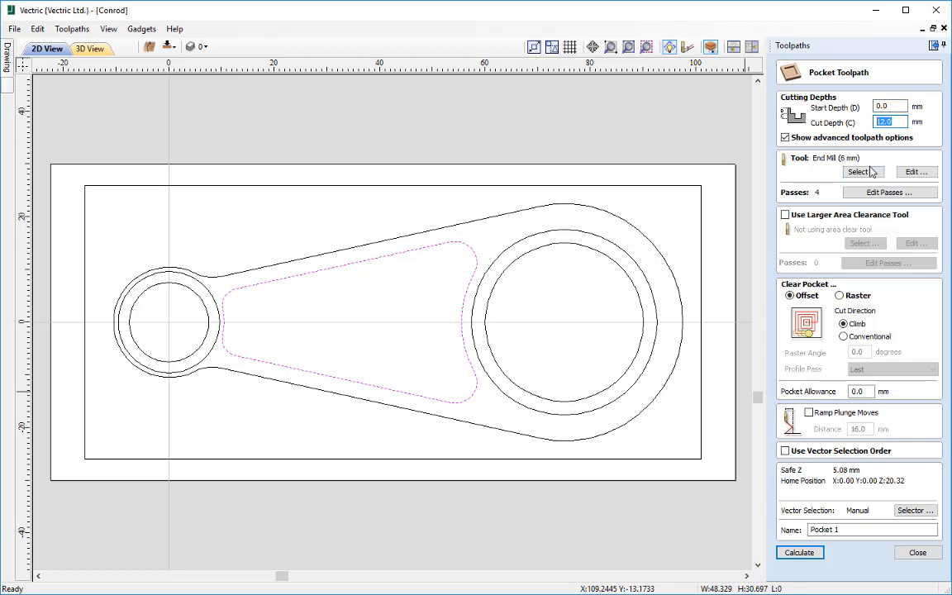
type("4")
left_click(913, 173)
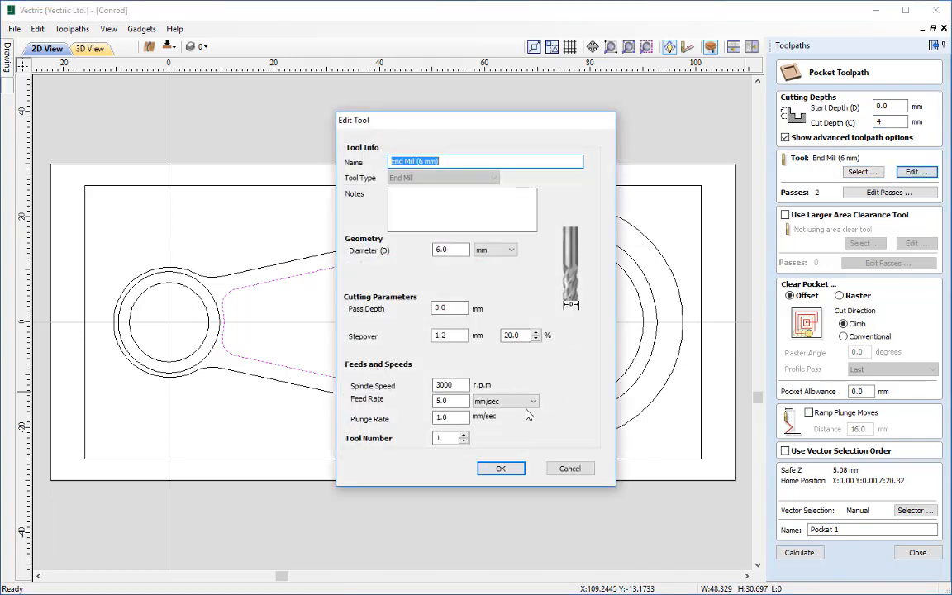
left_click(569, 469)
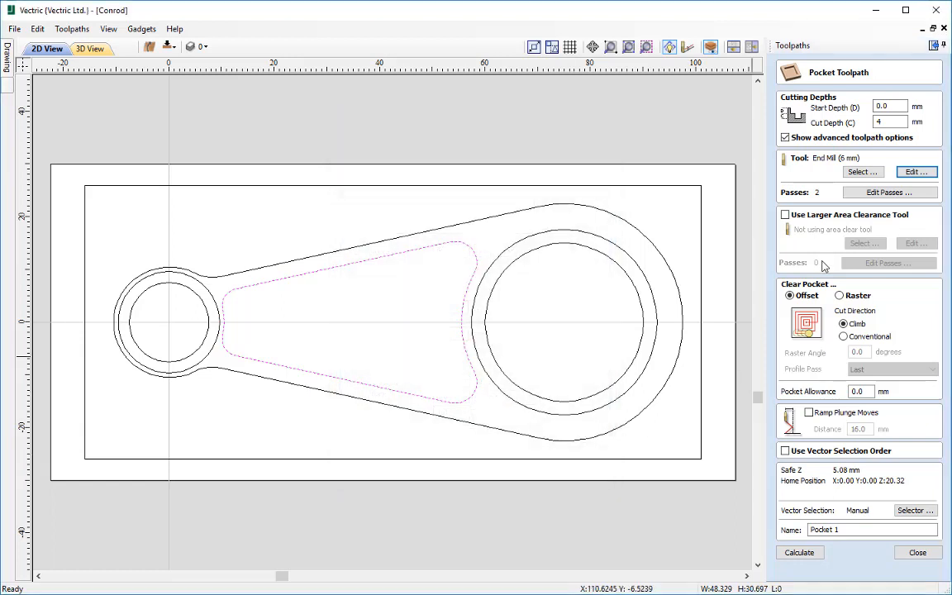
- Enable ramped plunge moves, calculate the tapered pocket toolpath as "Lighten Pocket" and preview it
left_click(849, 414)
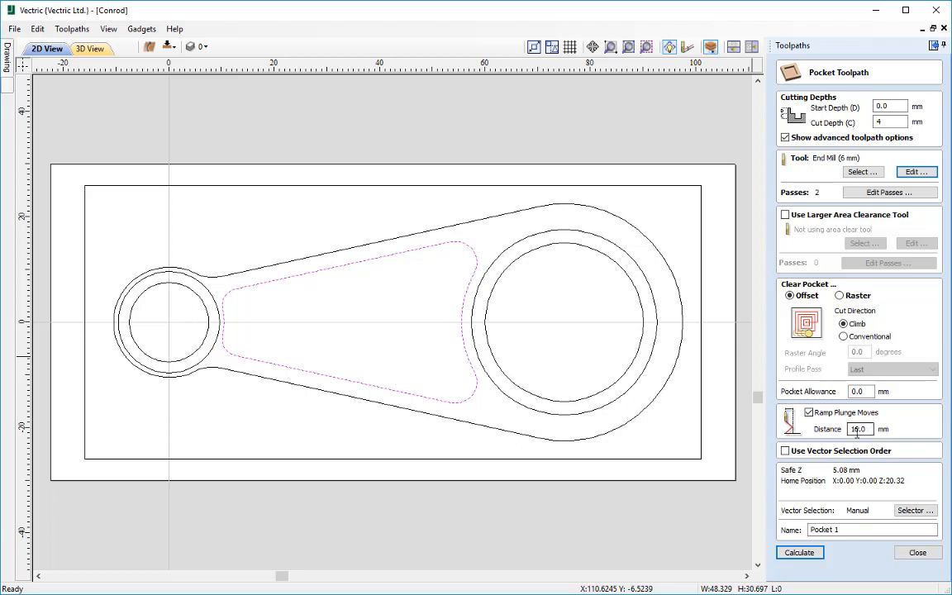
left_click(853, 530)
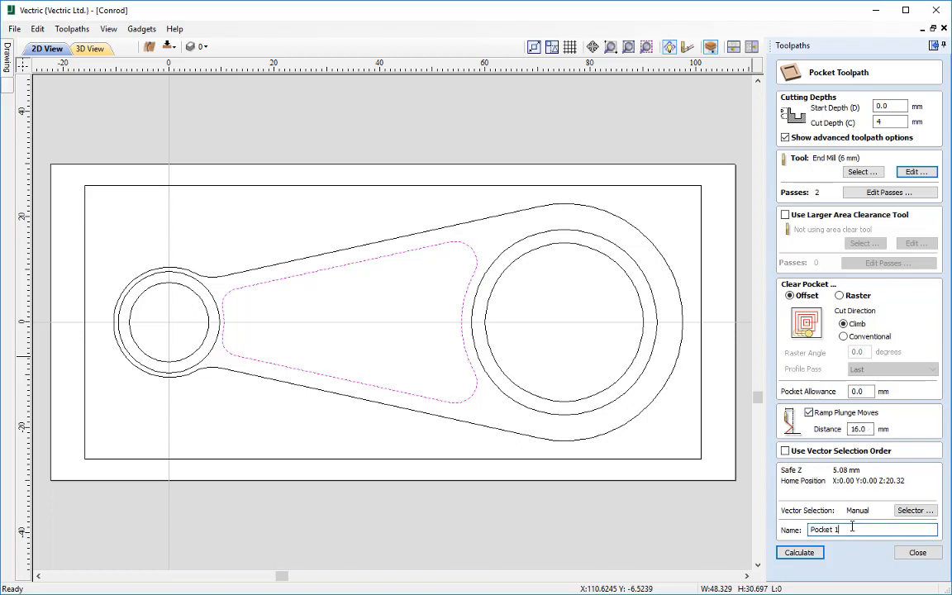
key("BackSpace")
key("BackSpace")
key("BackSpace")
key("BackSpace")
key("BackSpace")
key("BackSpace")
key("BackSpace")
key("BackSpace")
type("Lighten Pocket")
left_click(798, 553)
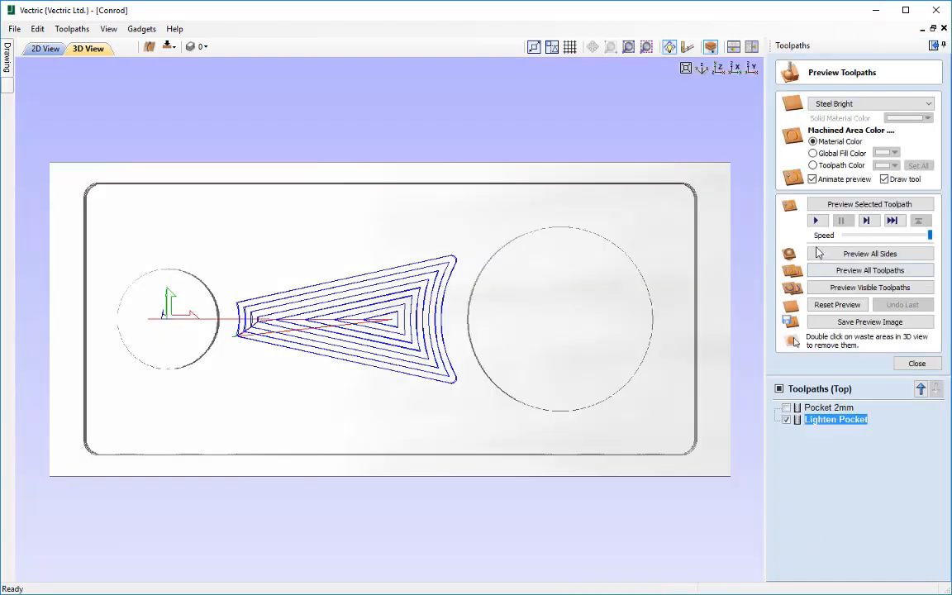
left_click(852, 205)
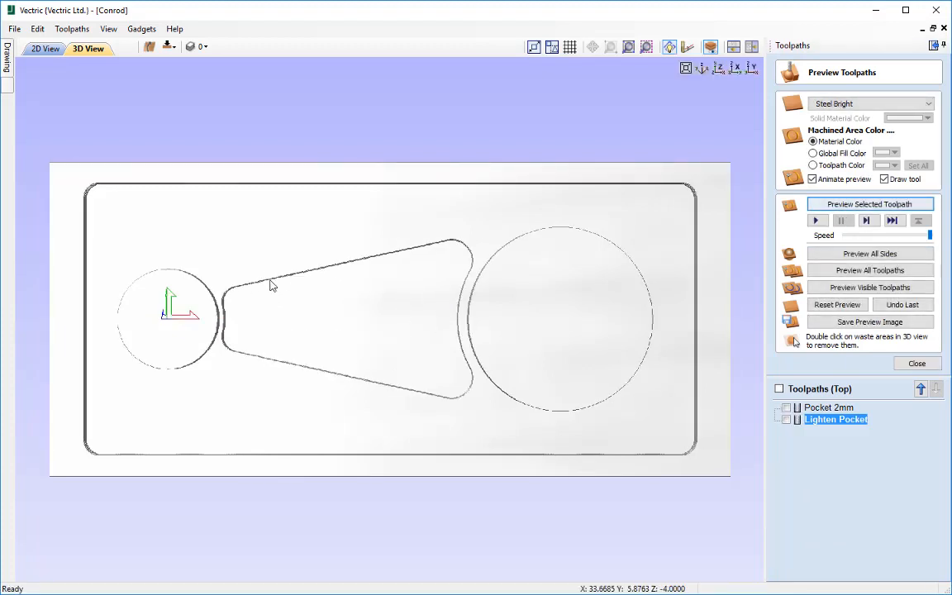
- On the bottom side, start a 4 mm deep pocket toolpath from the tapered inner rod outline and check the end mill's settings
key("ctrl+shift+f")
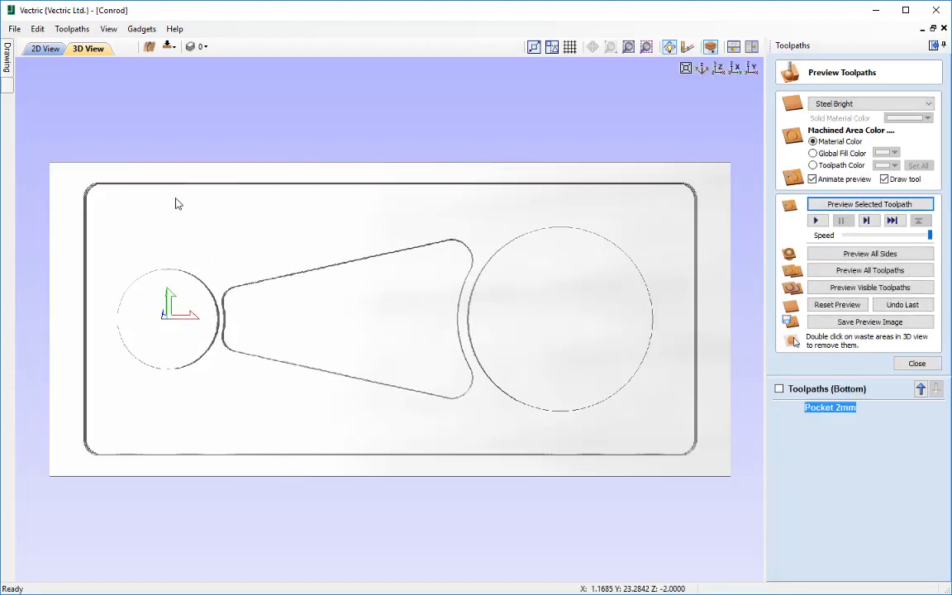
left_click(47, 49)
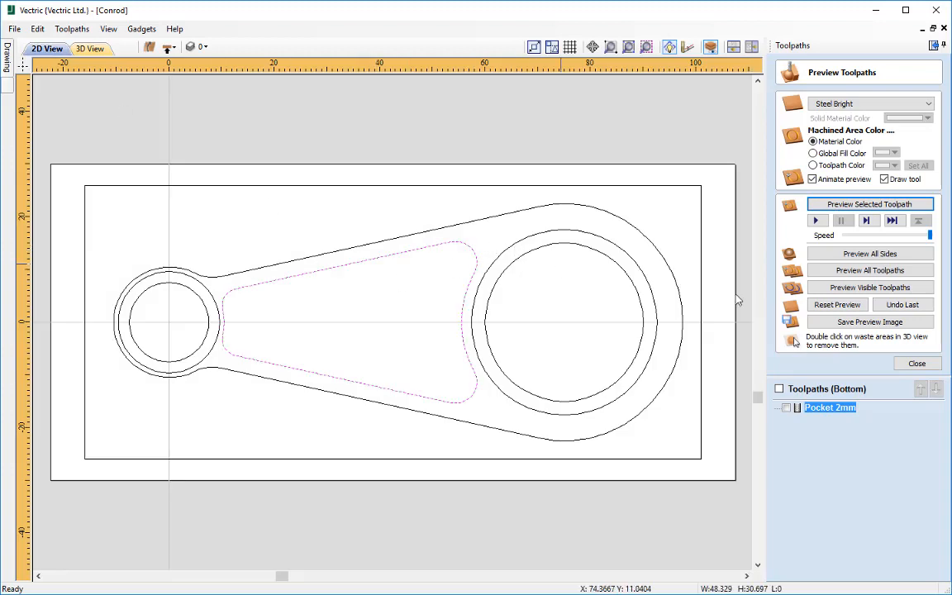
left_click(915, 363)
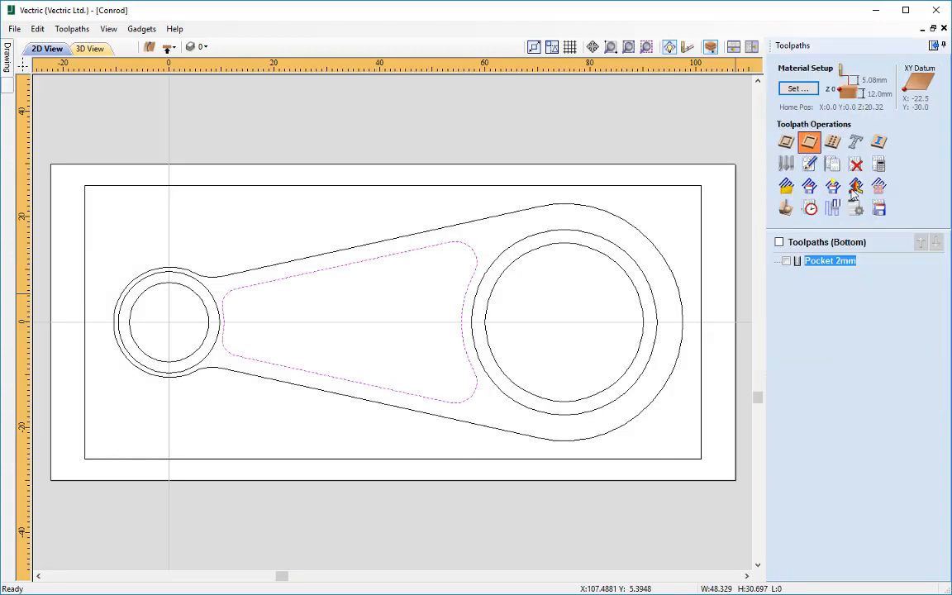
left_click(810, 144)
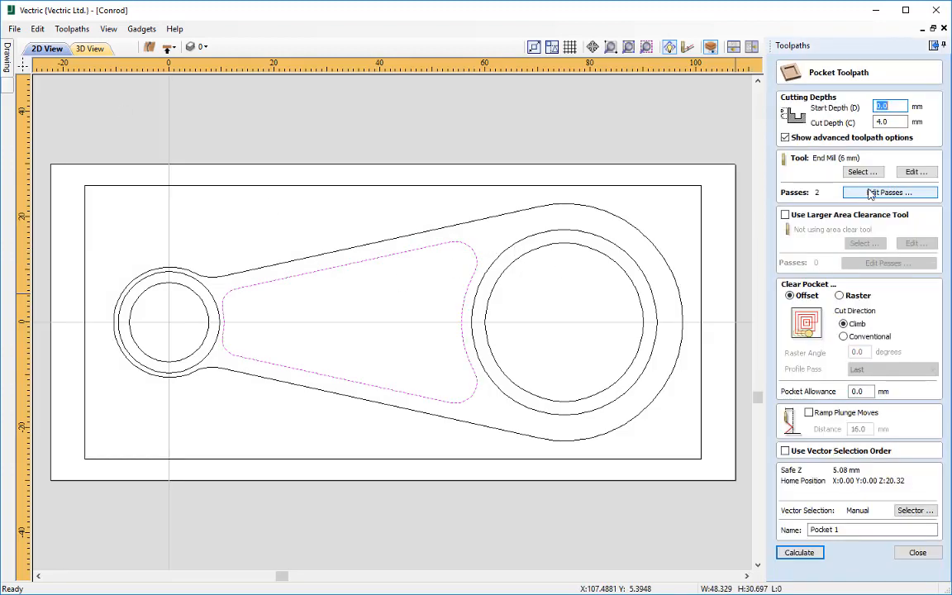
left_click(915, 171)
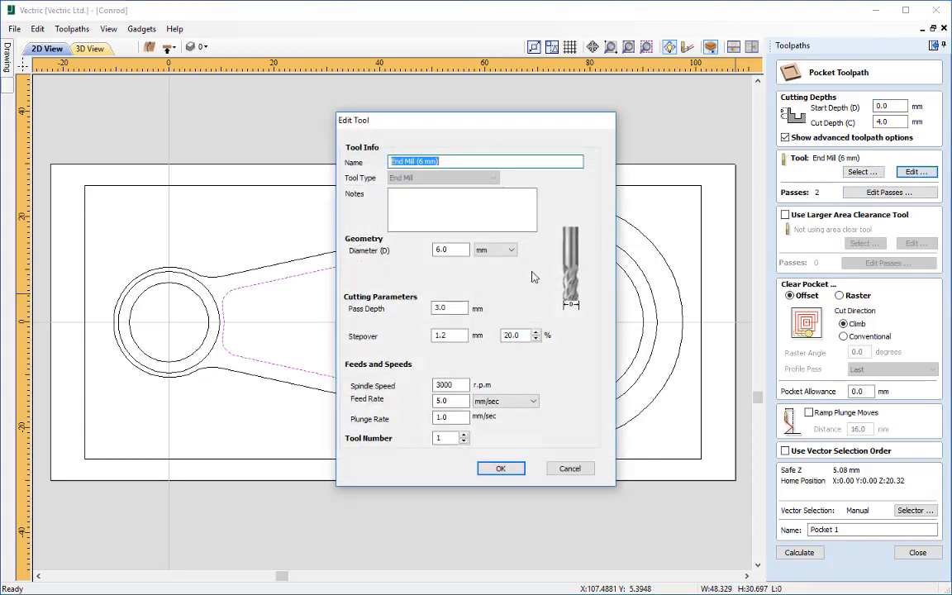
left_click(569, 468)
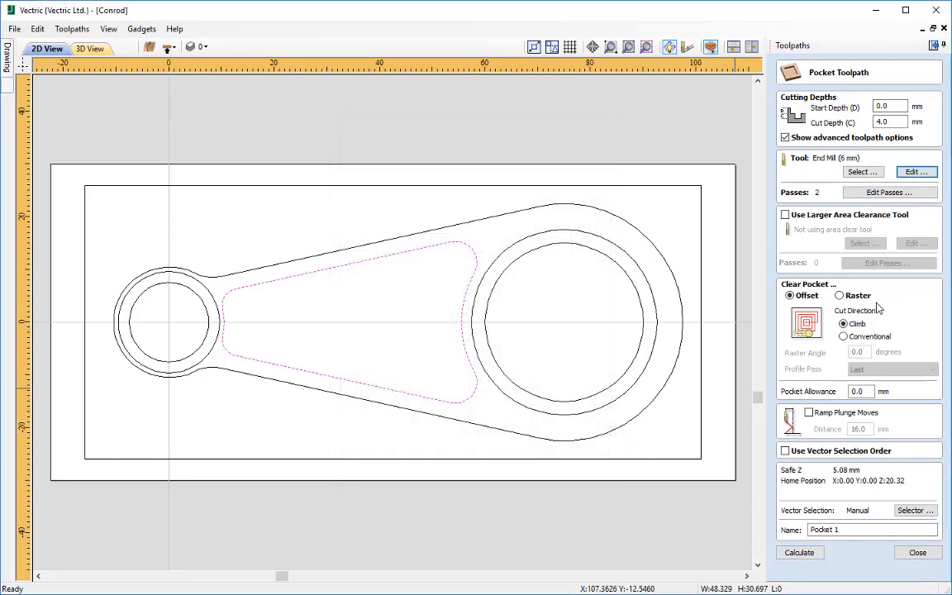
- Enable ramped plunge moves, calculate the bottom tapered pocket as "Lighten Pocket" and preview it
left_click(808, 413)
left_click_drag(843, 530, 748, 531)
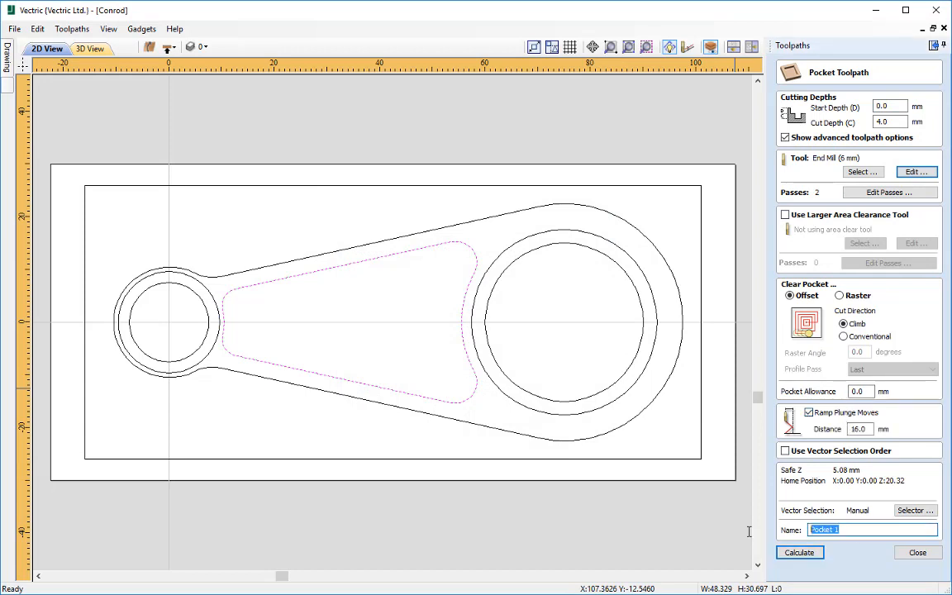
type("Lighten ")
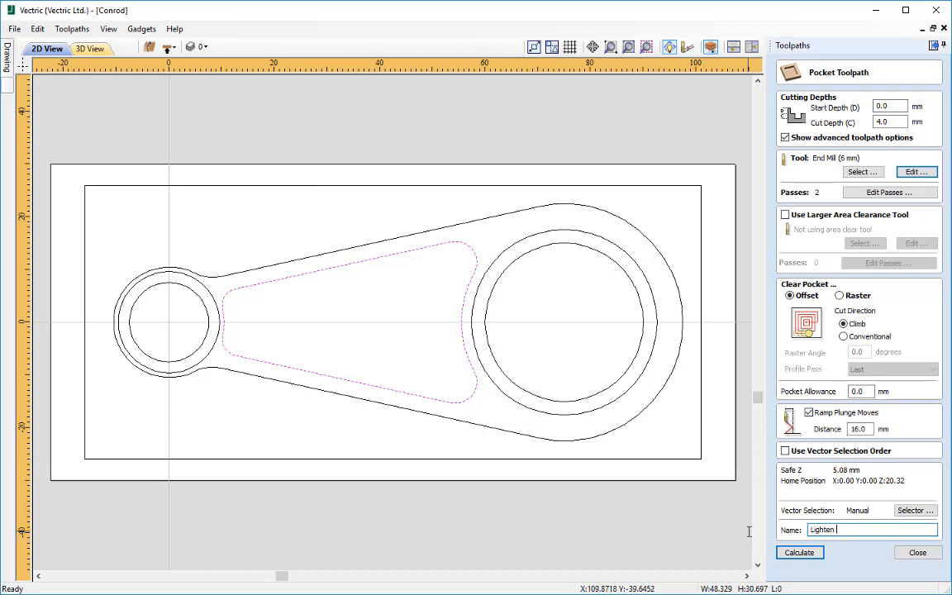
type("Pocket")
left_click(809, 553)
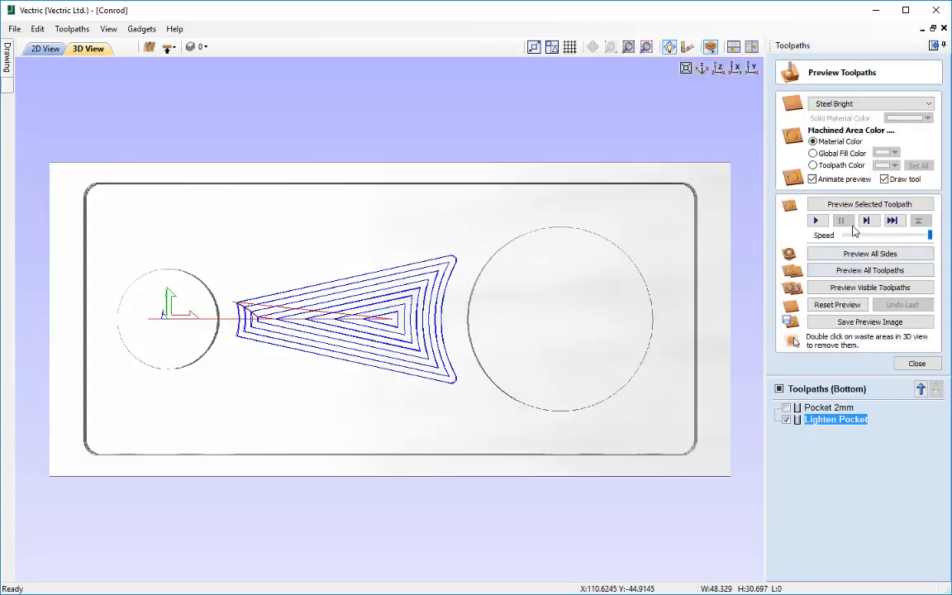
left_click(856, 206)
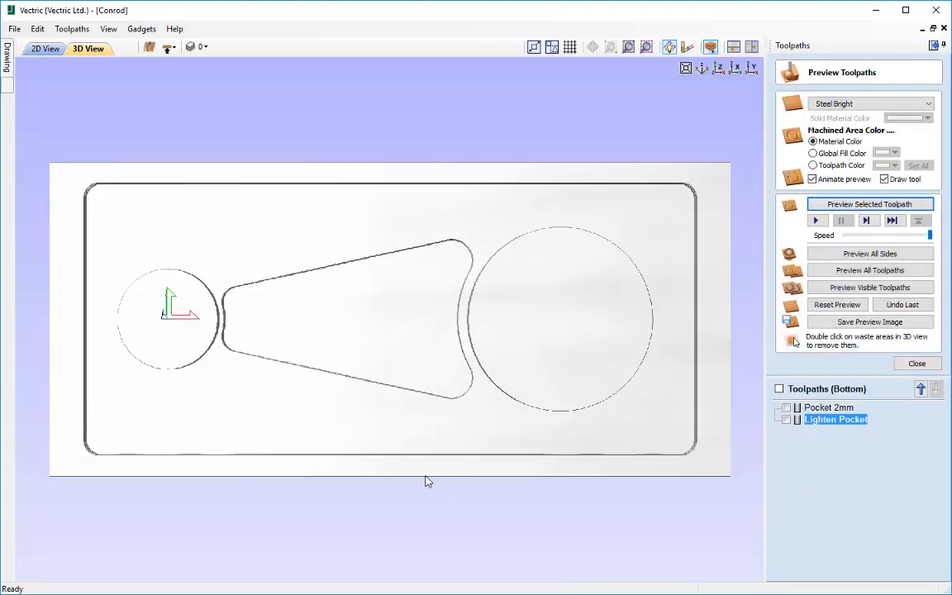
left_click_drag(427, 480, 421, 386)
left_click(718, 68)
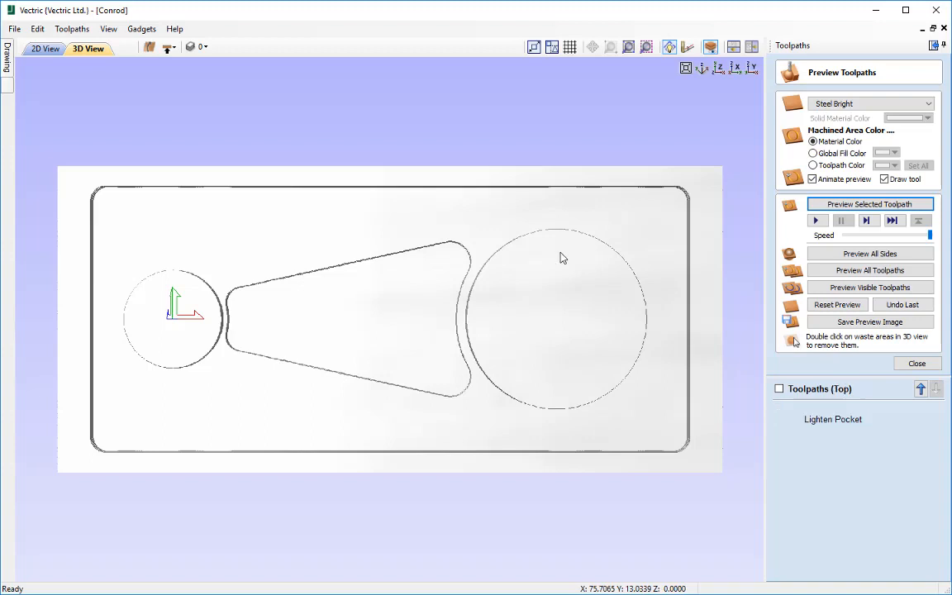
- On the top side, start a pocket toolpath from the innermost circle at each rod end with a 12 mm cut depth
left_click(43, 51)
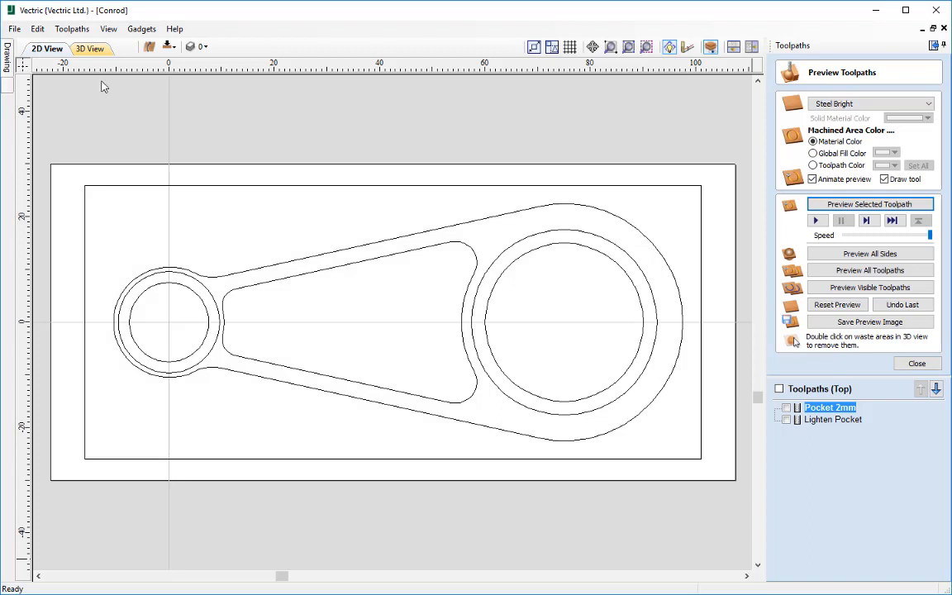
left_click(519, 265)
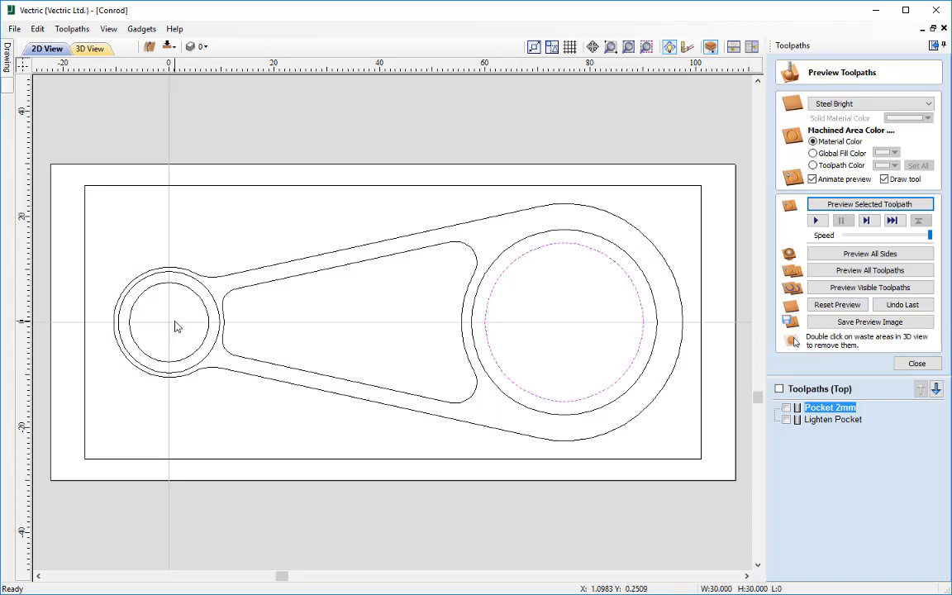
left_click(197, 300, "shift")
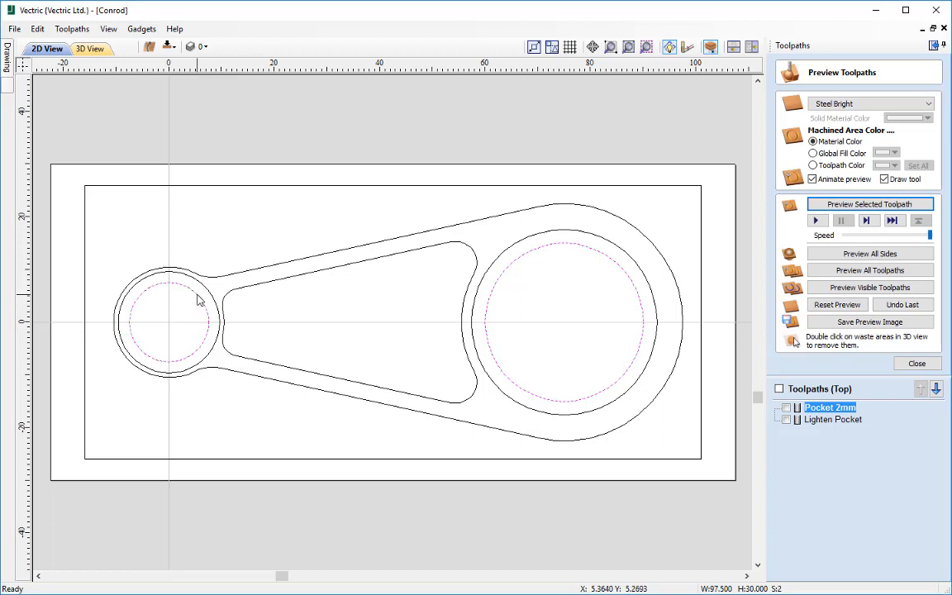
left_click(917, 365)
left_click(808, 142)
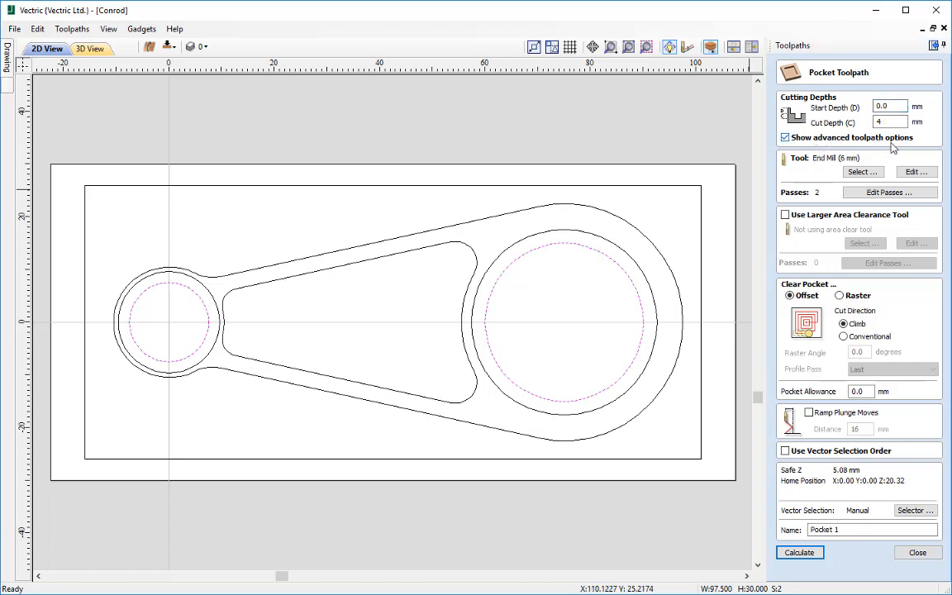
double_click(886, 121)
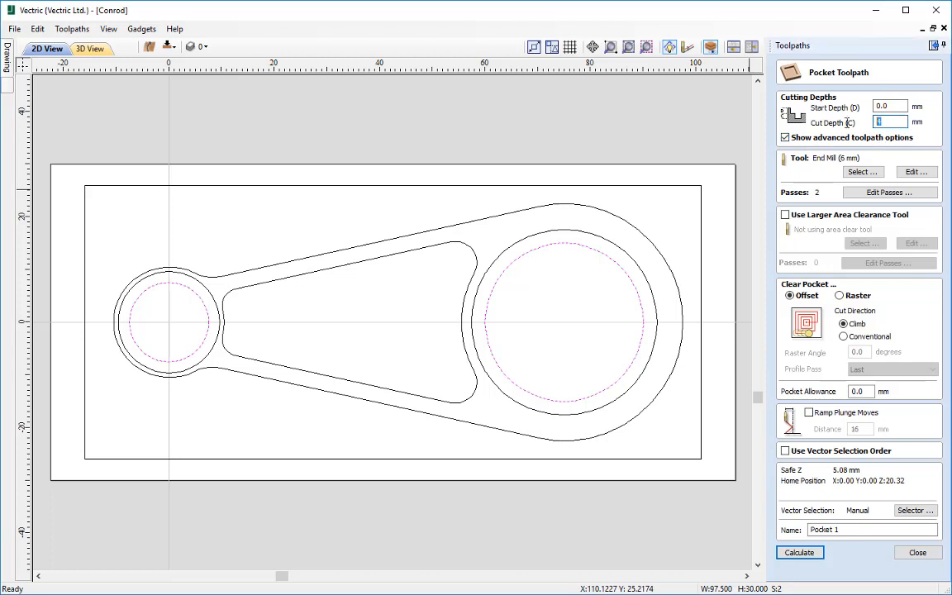
type("12")
- Check the end mill's settings, enable ramped plunges, then calculate the hole toolpath as "Pocket Holes" and preview it
left_click(914, 171)
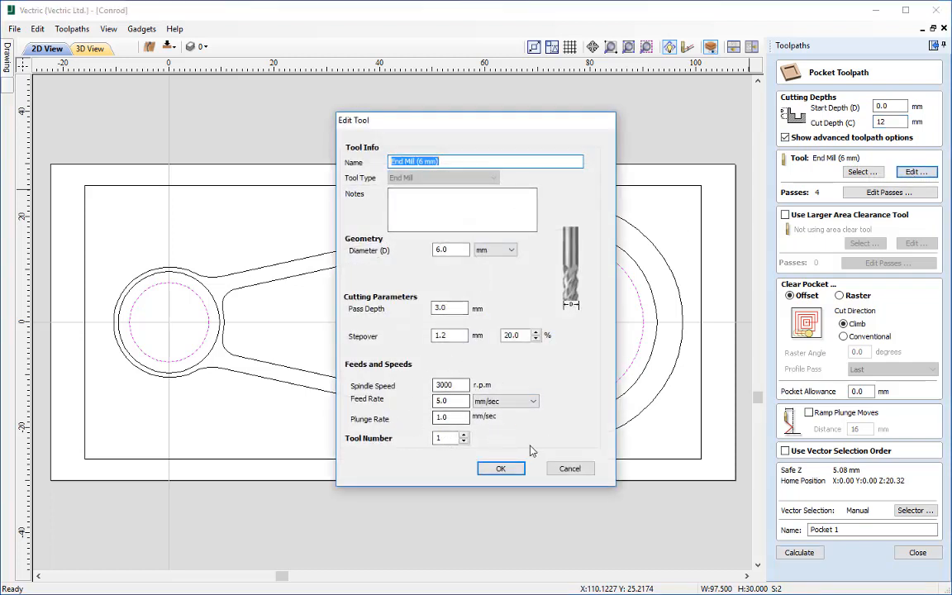
left_click(568, 469)
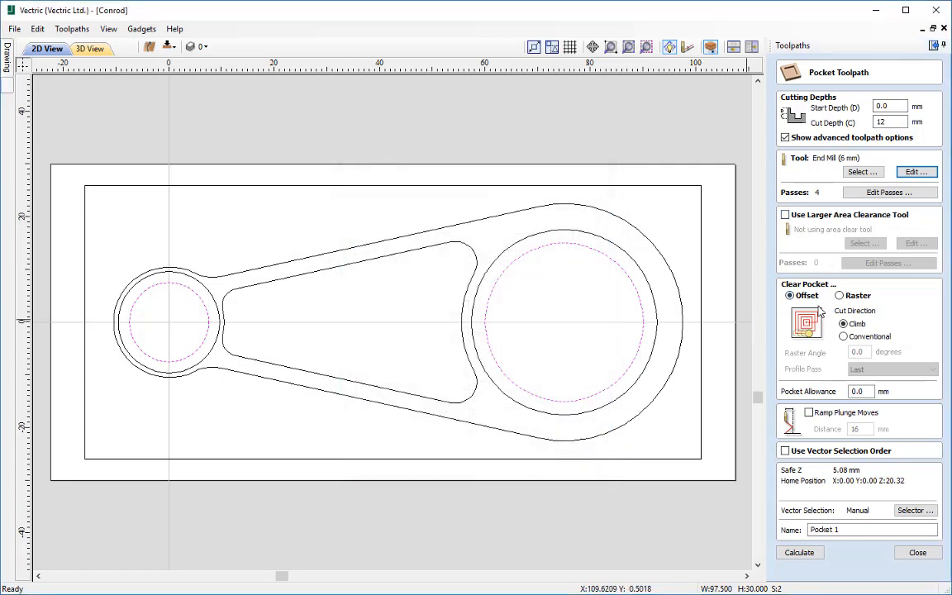
left_click(809, 413)
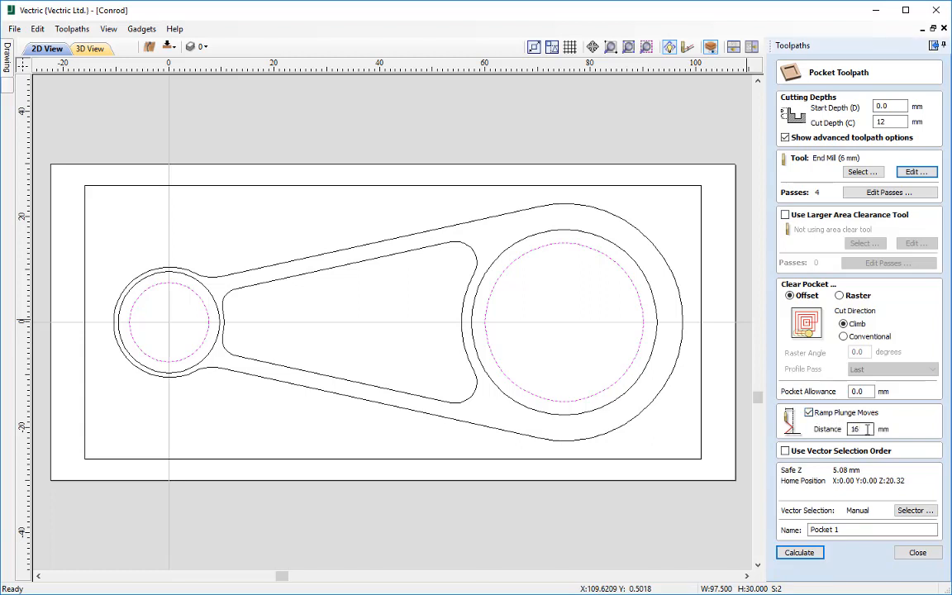
left_click(845, 529)
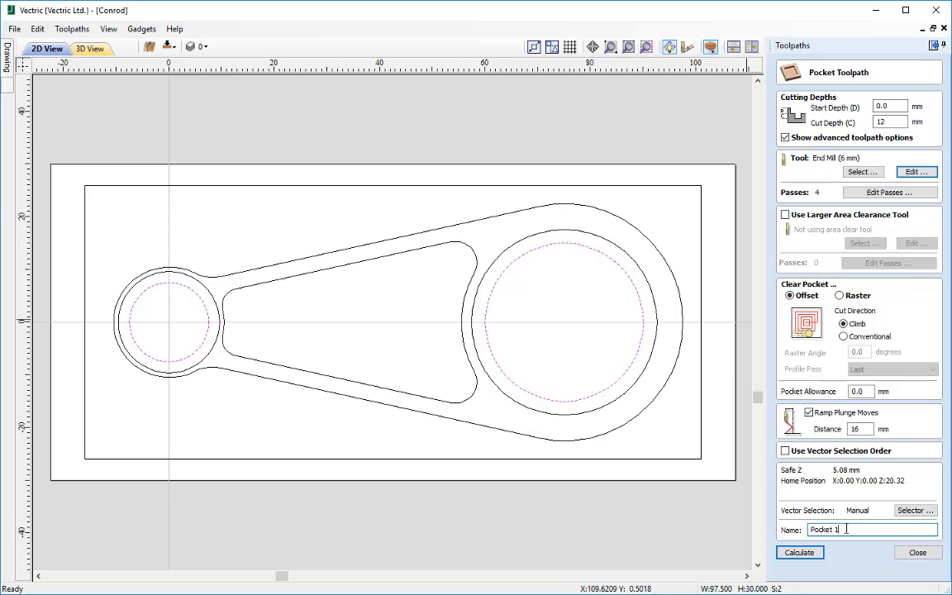
key("BackSpace")
type("Holes")
left_click(803, 552)
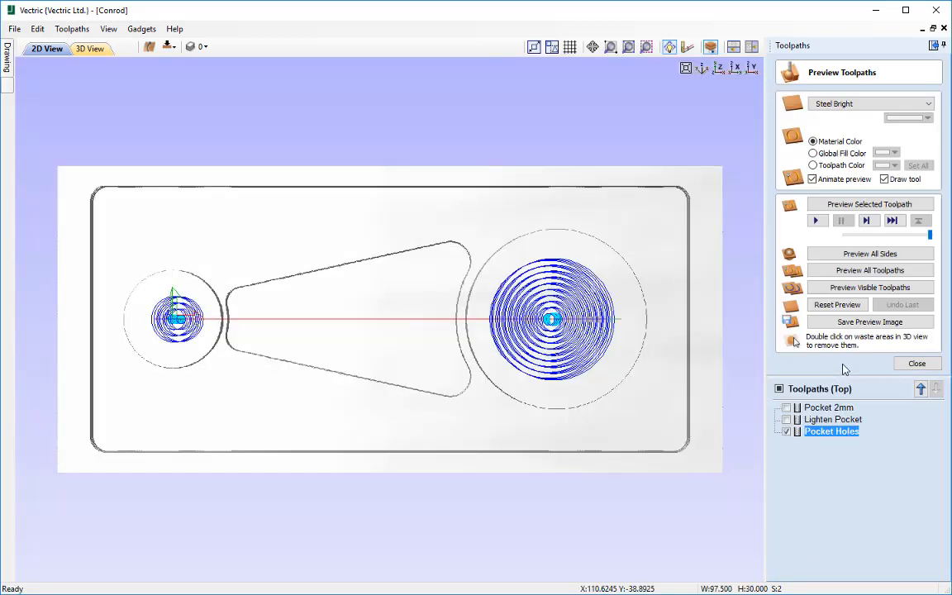
left_click(840, 204)
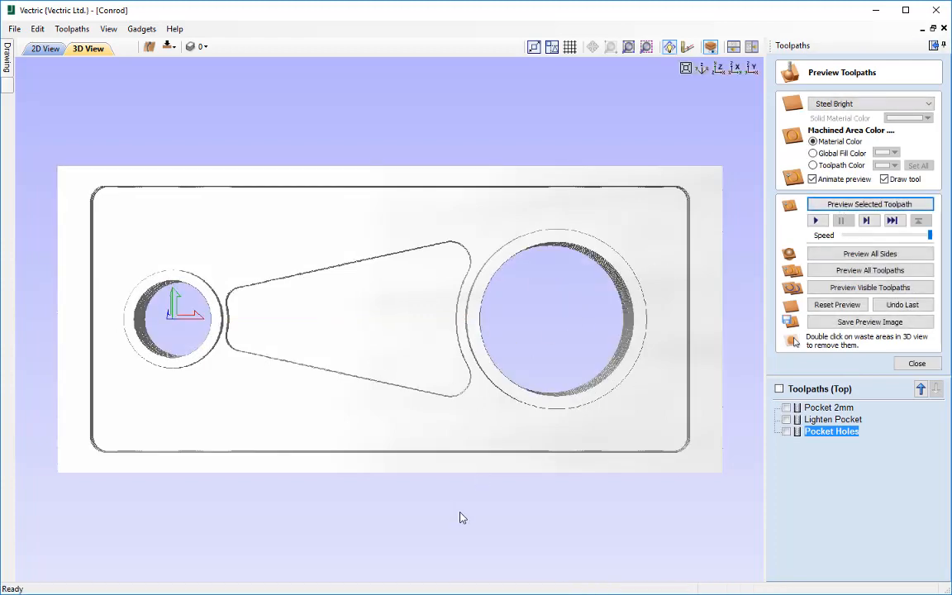
left_click_drag(461, 517, 453, 463)
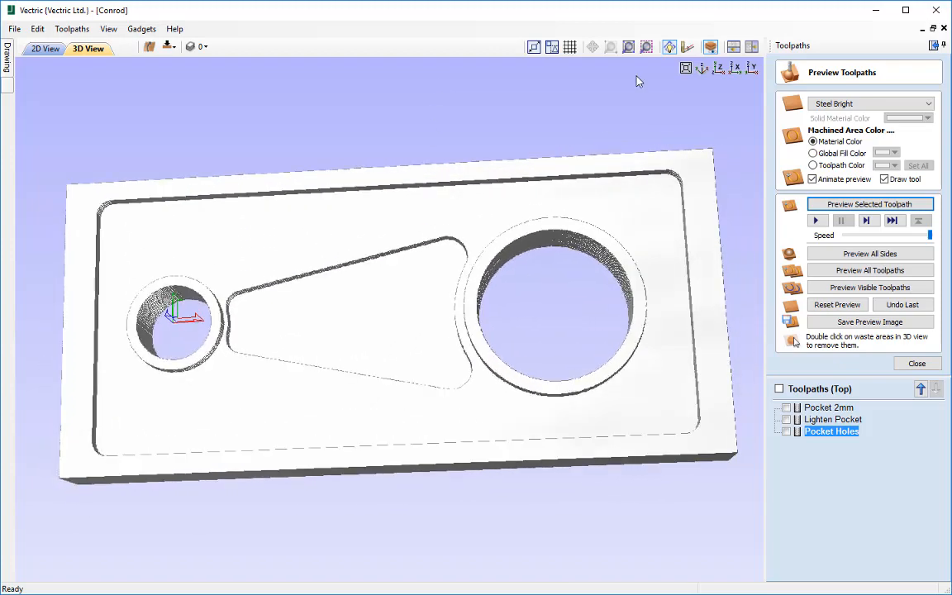
left_click(718, 69)
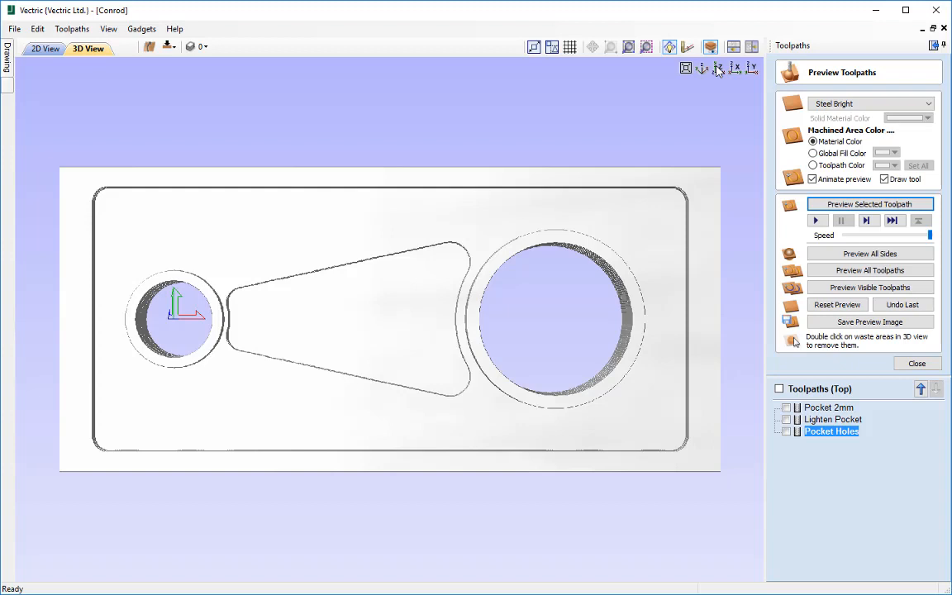
- Start a 2D profile toolpath from the outer connecting rod outline with a 12 mm cut depth
left_click(43, 52)
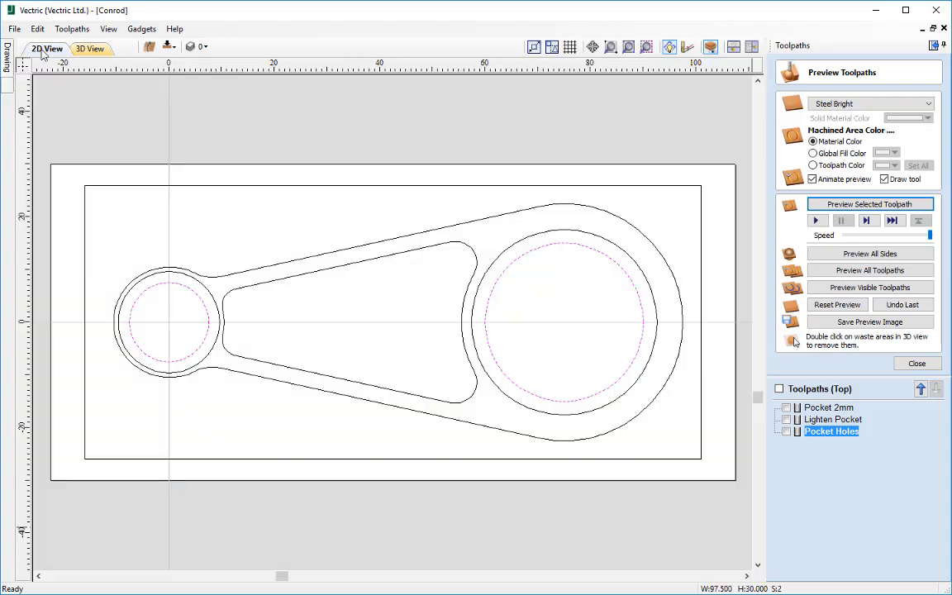
left_click(437, 234)
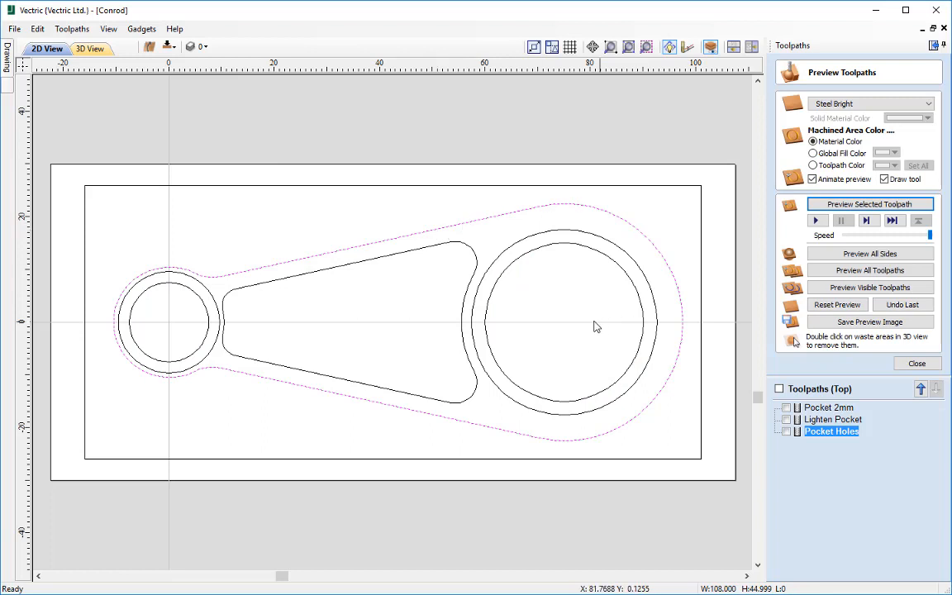
left_click(918, 364)
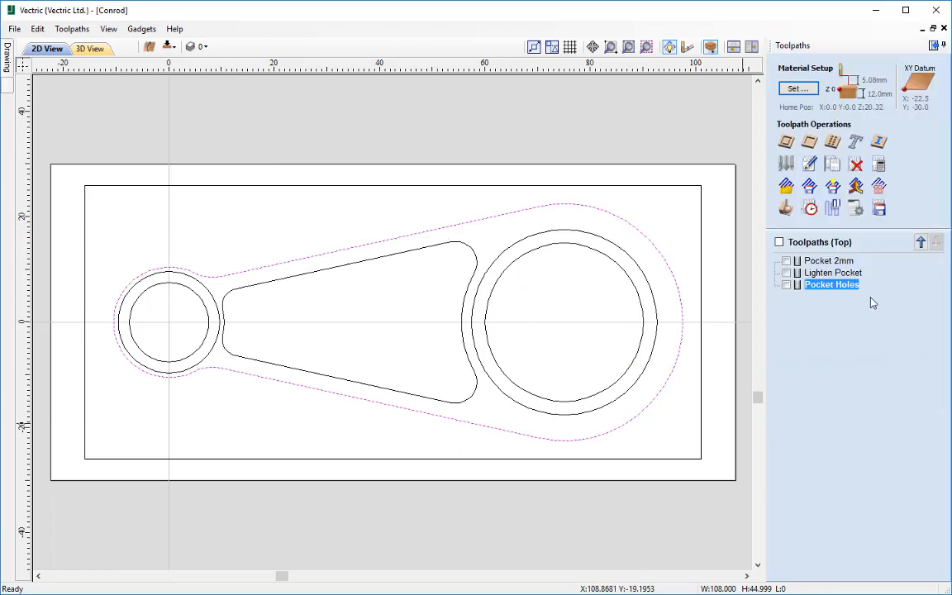
left_click(787, 143)
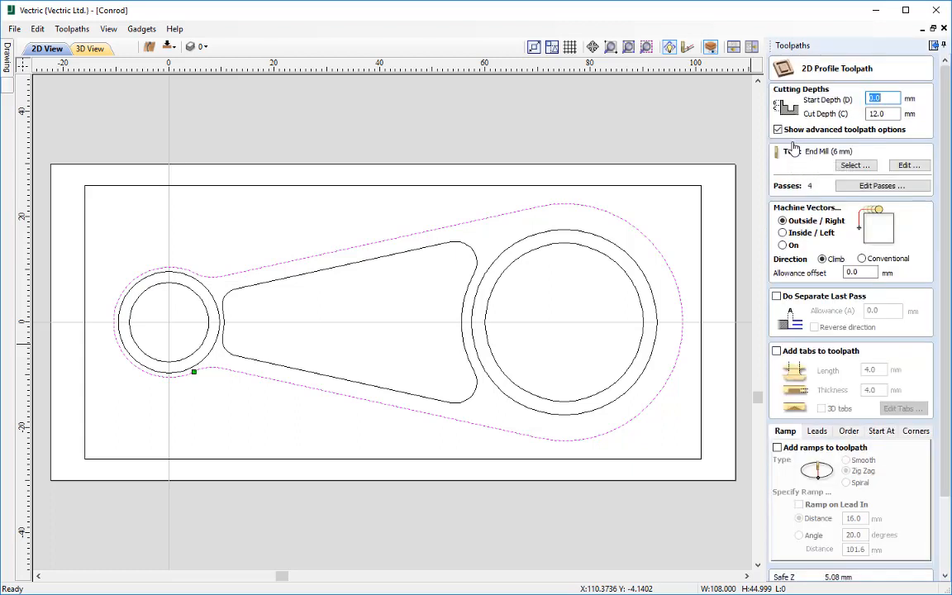
left_click(897, 114)
type("12")
- Set the profile's 6 mm end mill to 20% stepover, 3000 rpm spindle speed, 5 mm/sec feed rate and 1 mm/sec plunge rate
left_click(907, 166)
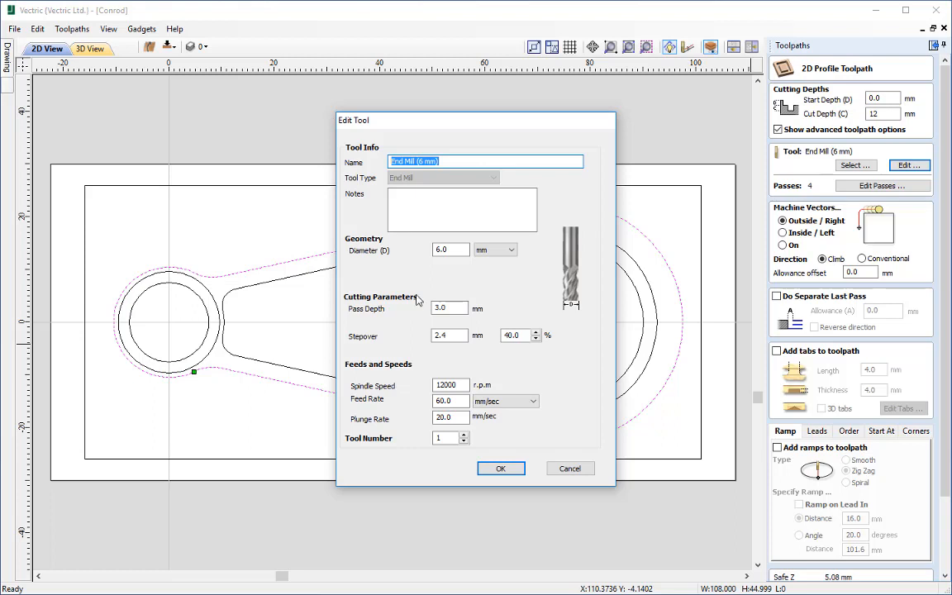
double_click(520, 335)
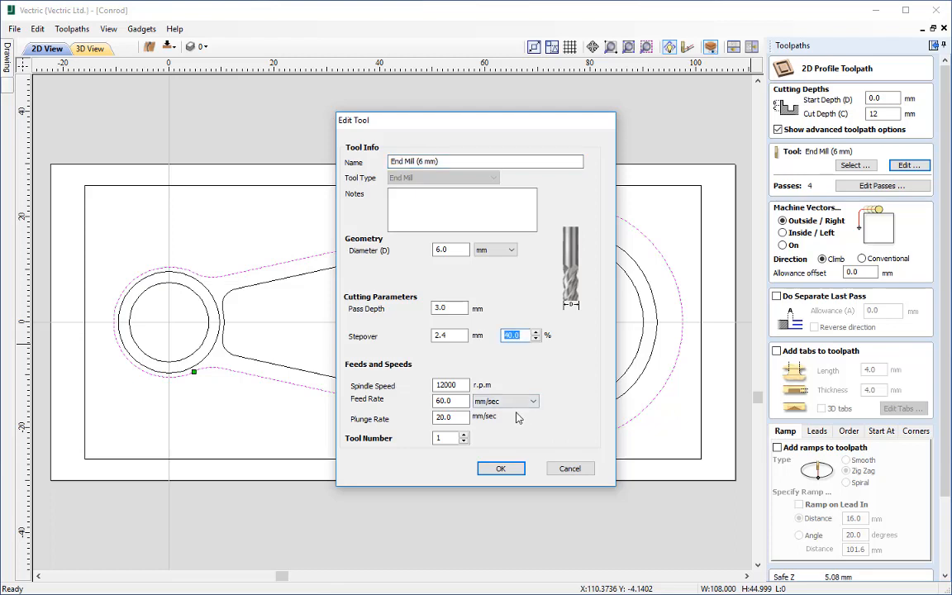
type("20")
double_click(466, 385)
type("300")
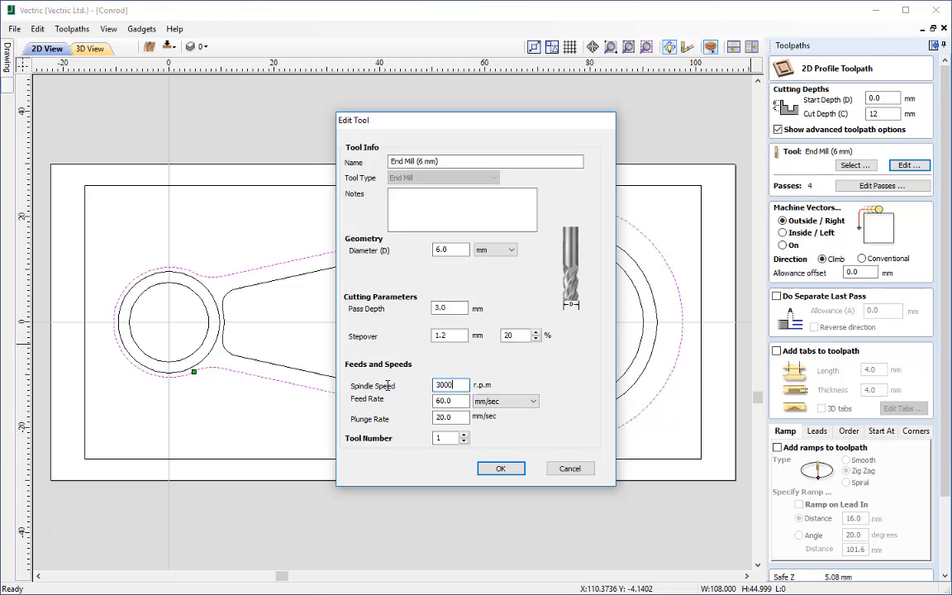
type("0")
key("Tab")
type("5")
key("Tab")
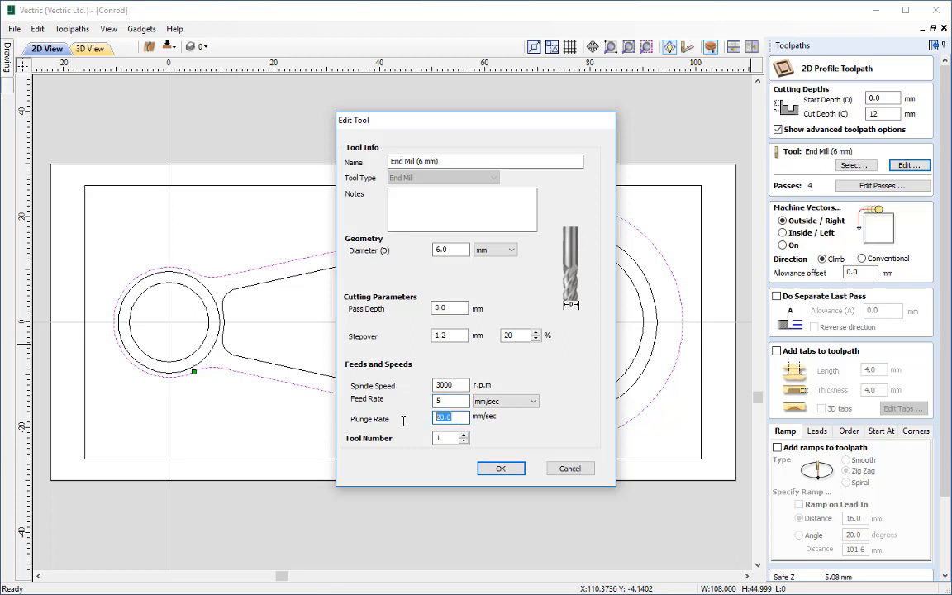
type("1")
left_click(508, 468)
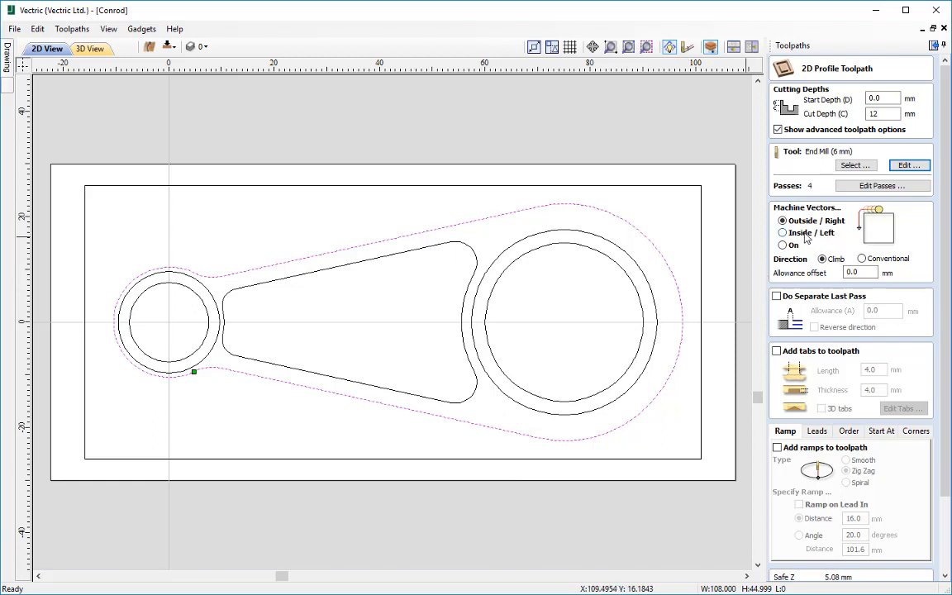
- Add tabs to the profile toolpath with 4 mm length and 4 mm thickness
scroll(806, 243, "down", 3)
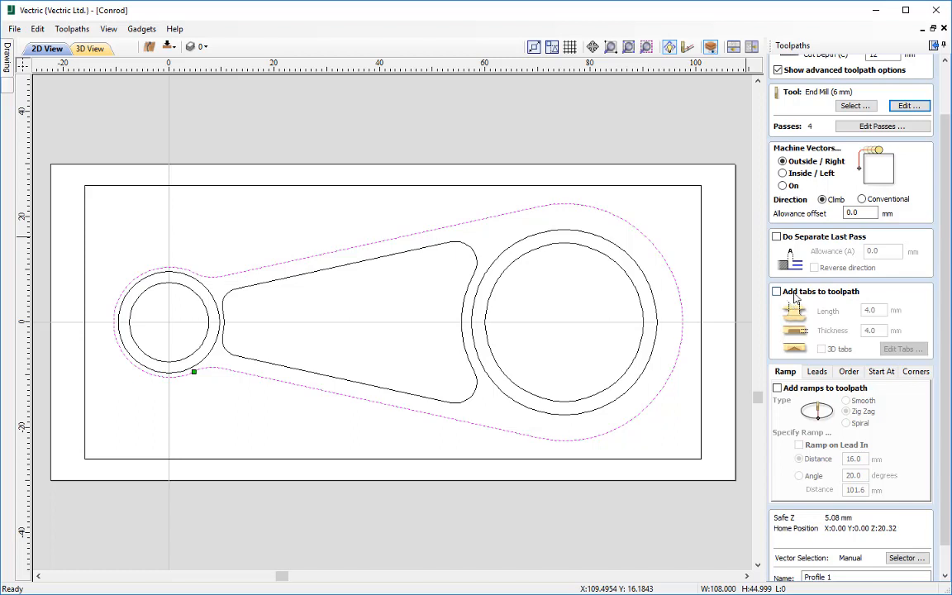
left_click(776, 291)
double_click(881, 312)
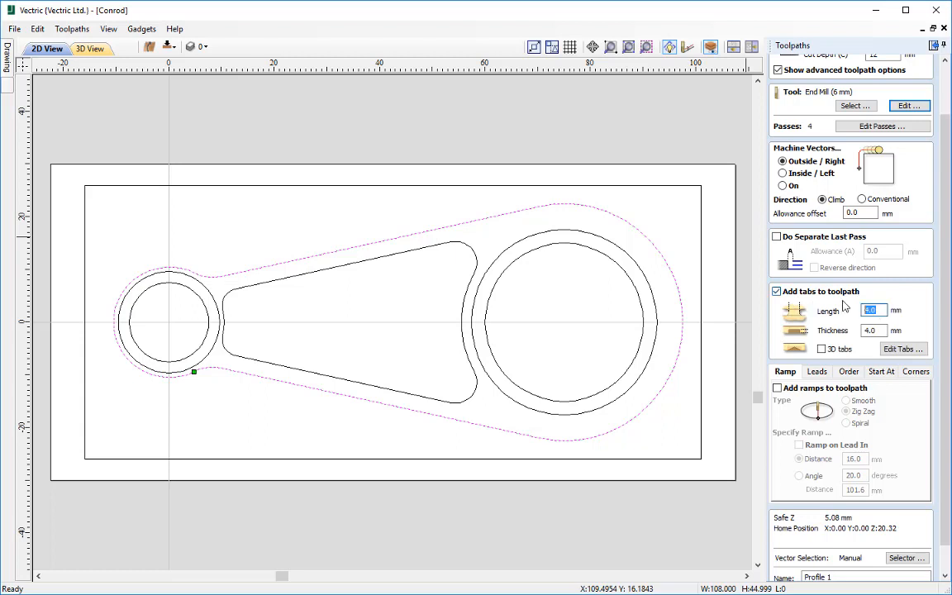
type("4")
key("Tab")
type("4")
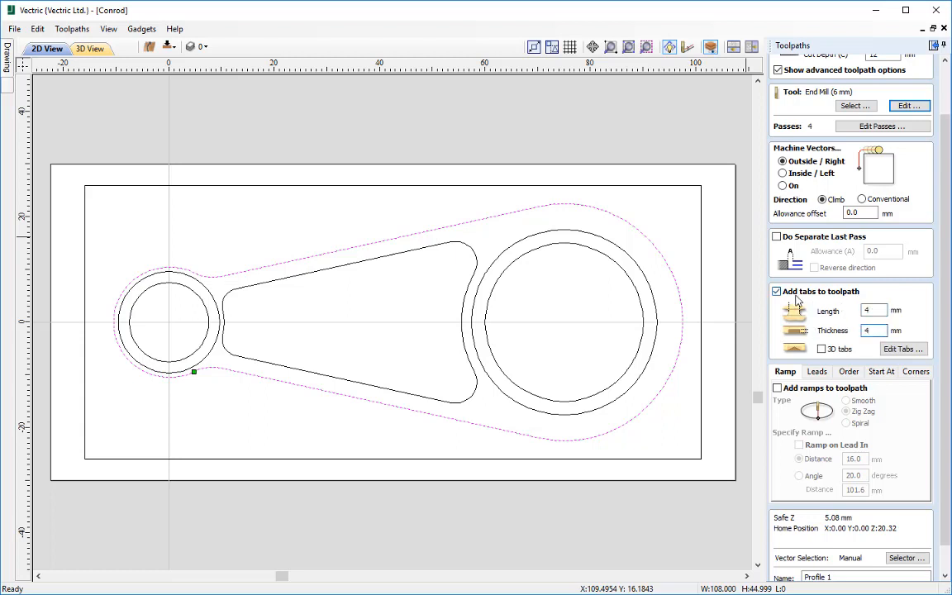
- Place three tabs on the rod outline: one at the small end's outer edge and one on each long side near the large end
left_click(903, 348)
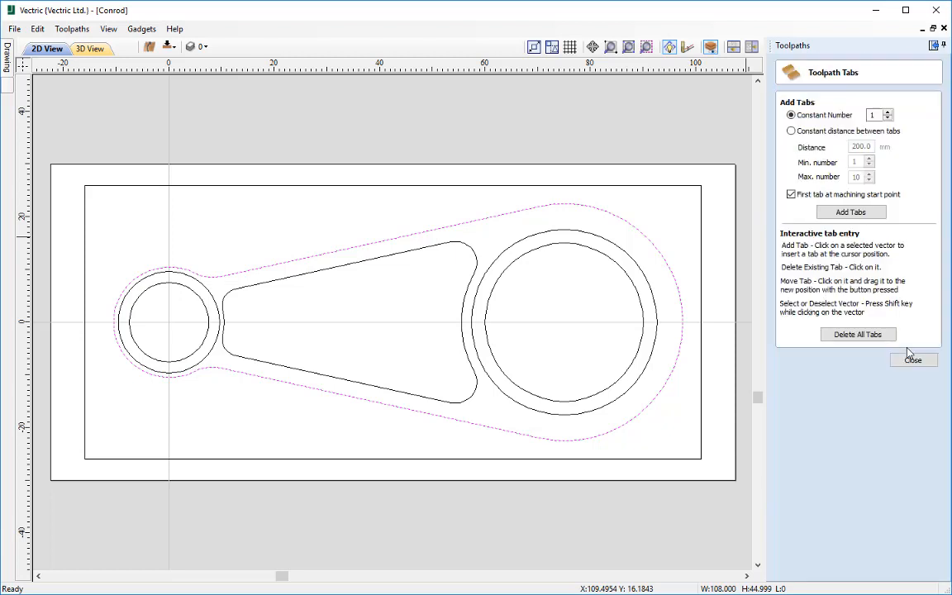
left_click(115, 321)
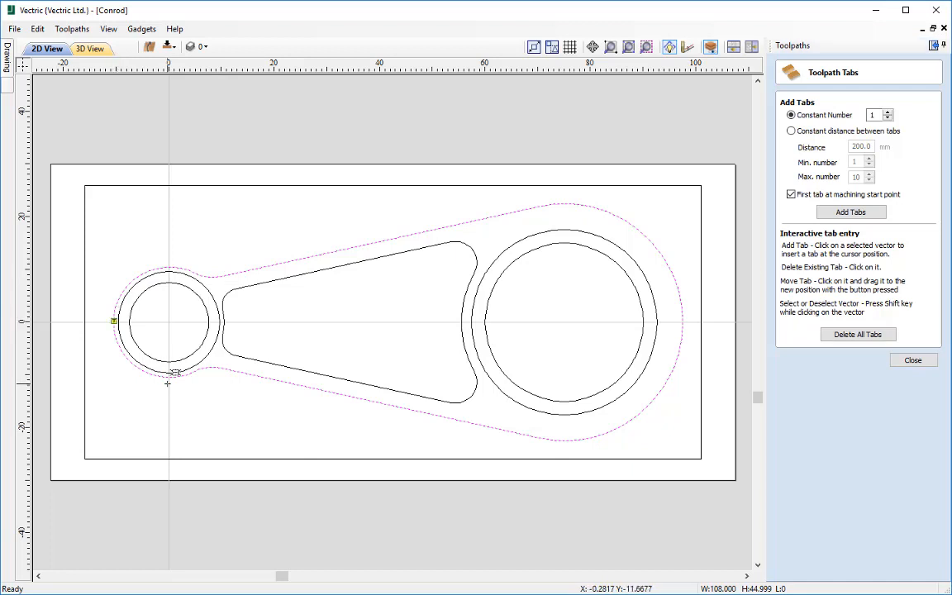
left_click(437, 235)
left_click(463, 419)
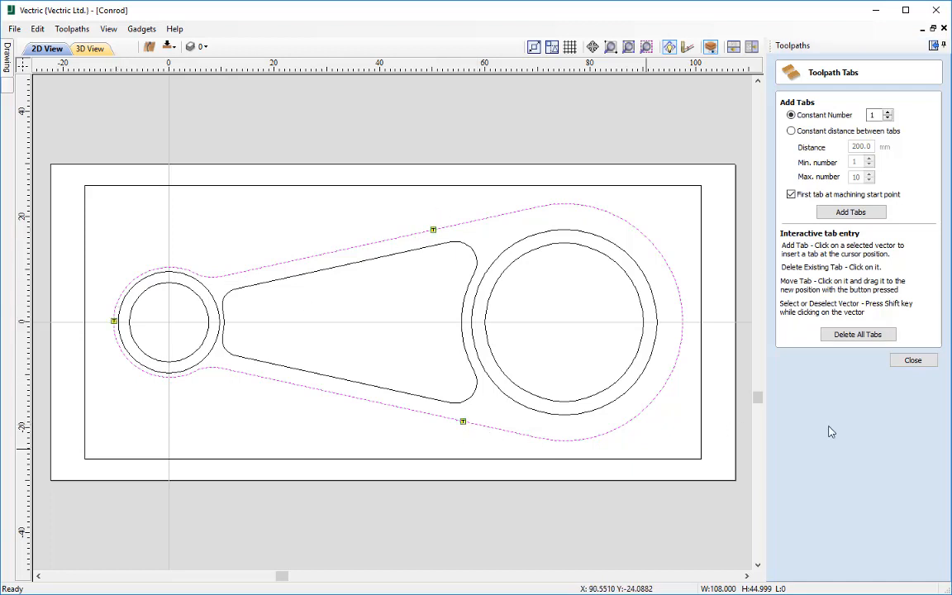
left_click(909, 361)
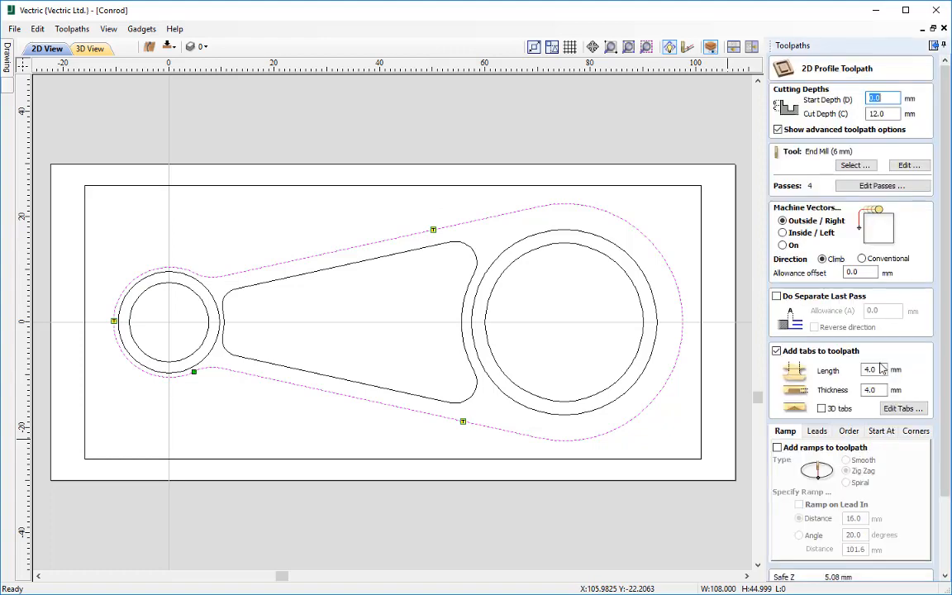
- Add zig zag ramps with a 16 mm distance to the profile toolpath
scroll(860, 368, "down", 3)
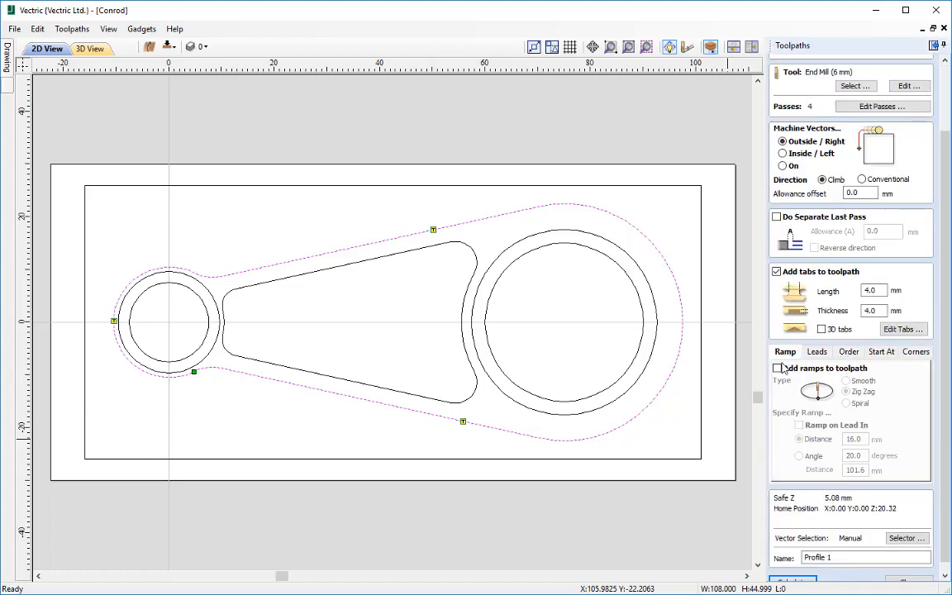
left_click(777, 368)
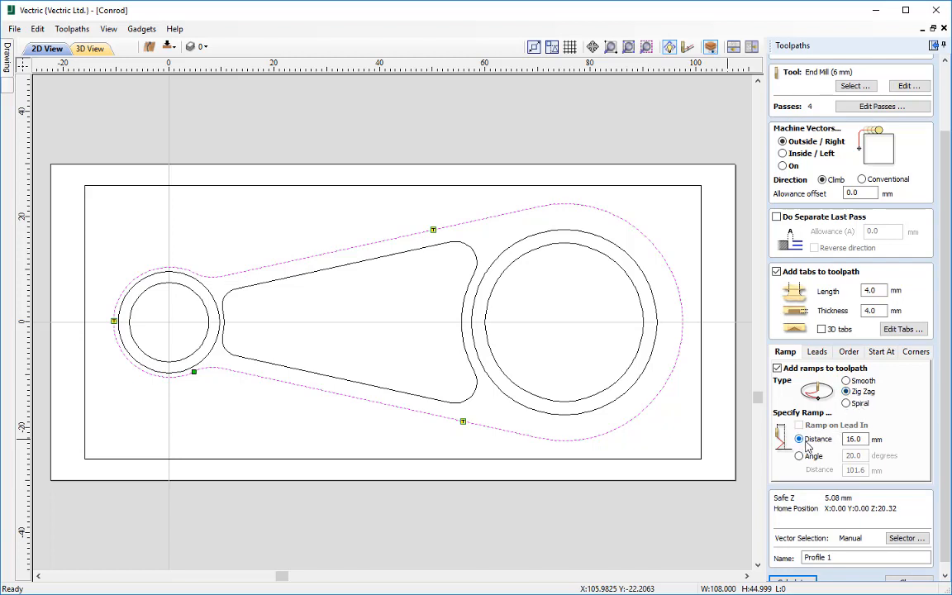
left_click_drag(866, 438, 816, 439)
type("1")
scroll(801, 450, "down", 1)
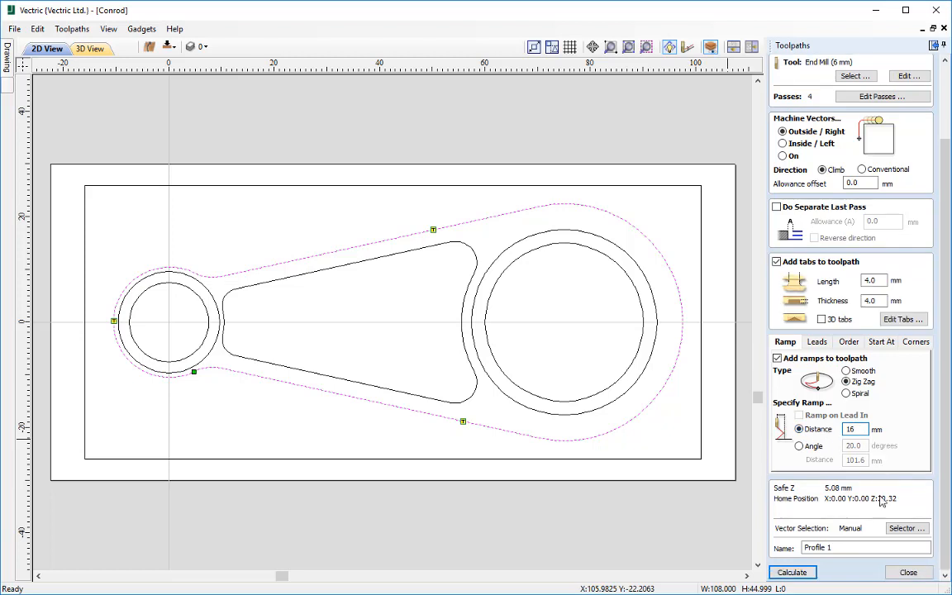
- Name the profile toolpath "Profile Cut Out" and calculate it
double_click(852, 547)
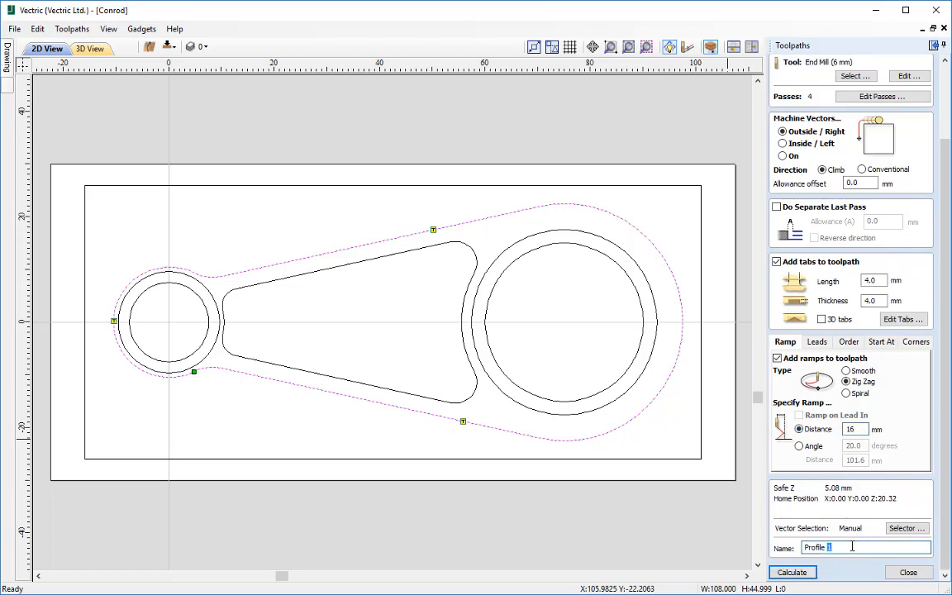
type("Cut Out")
left_click(794, 573)
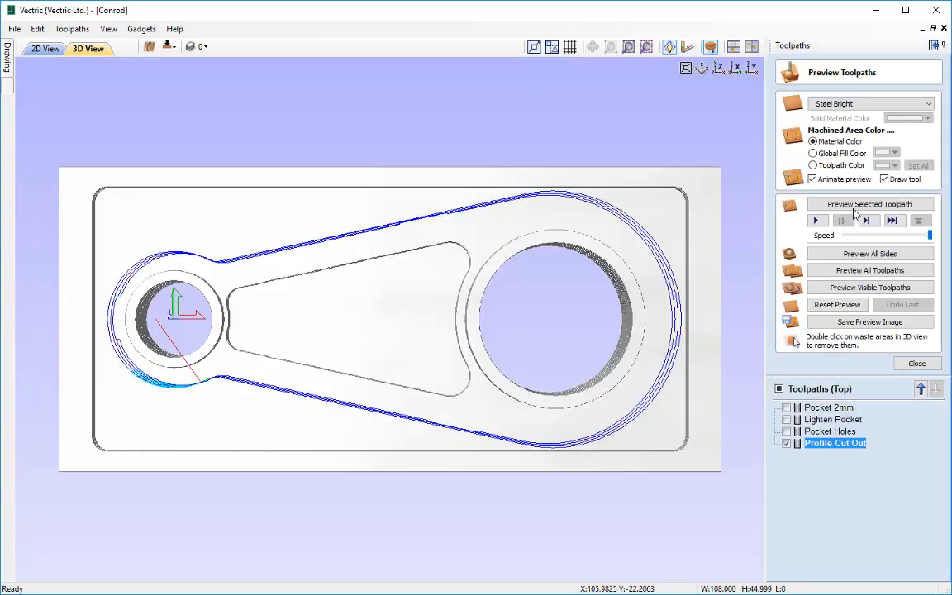
- Preview the profile cutout and examine the tabs and outer cut in 3D, then close the preview
left_click(854, 206)
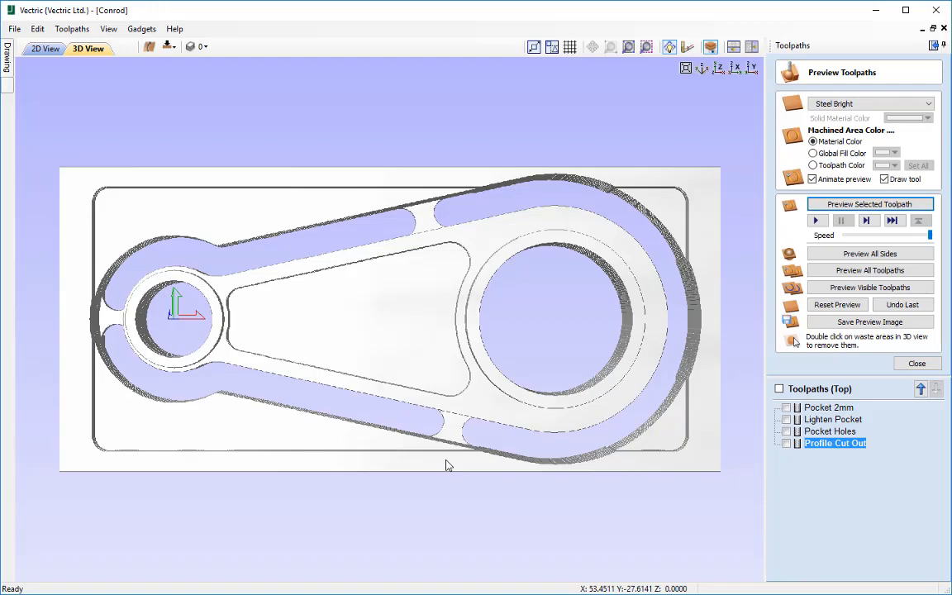
left_click_drag(484, 487, 447, 239)
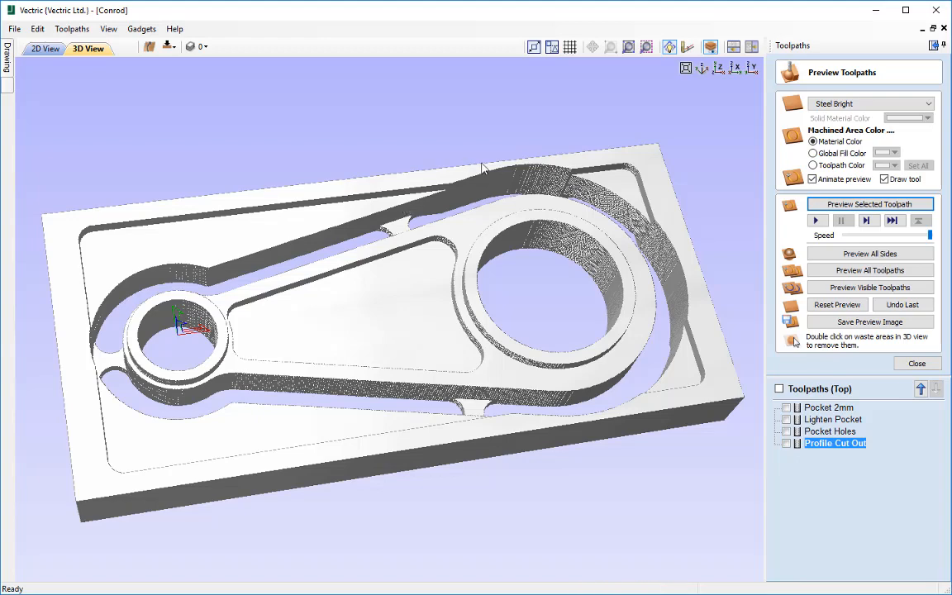
left_click(719, 68)
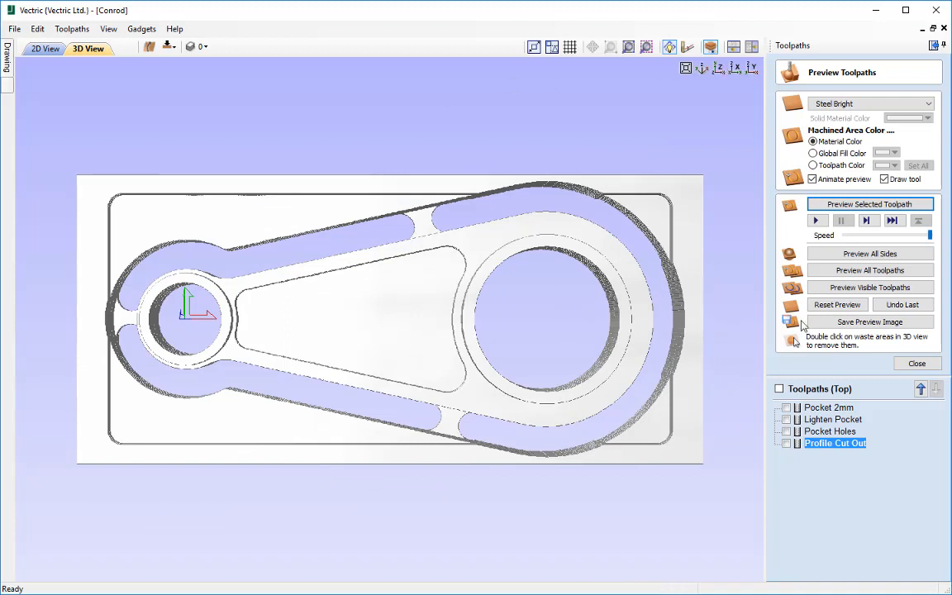
left_click(916, 363)
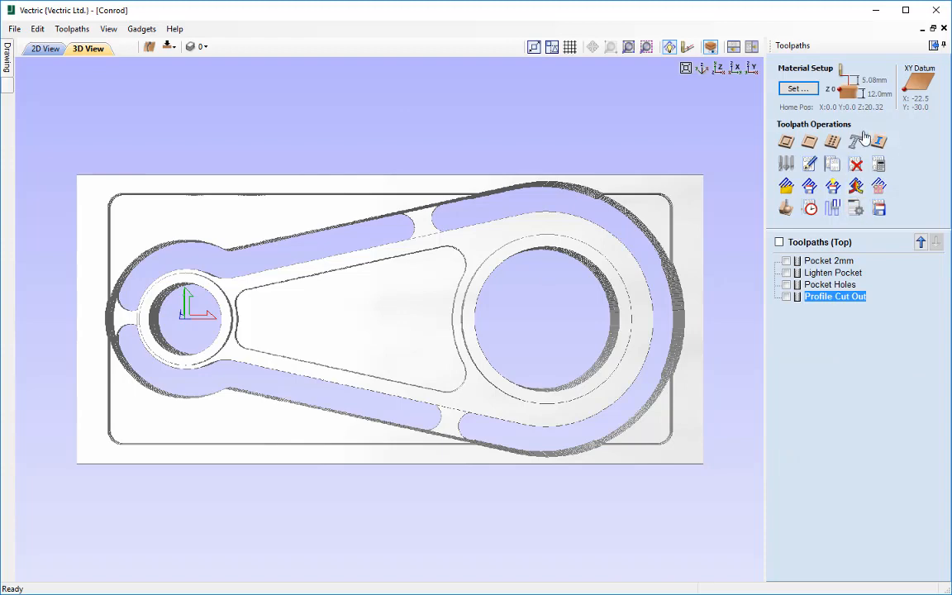
- Delete the rectangular boundary vector around the connecting rod in the 2D view
left_click(933, 46)
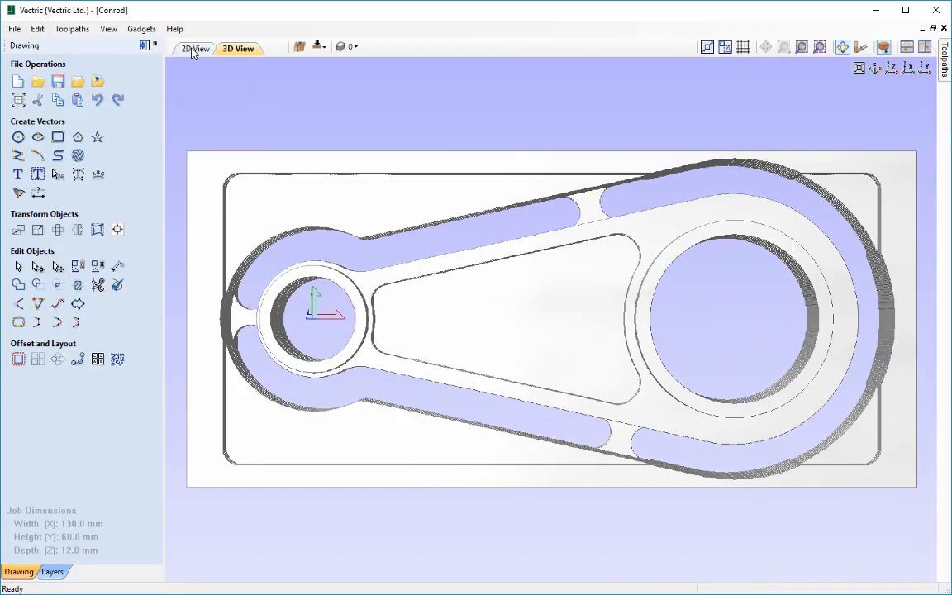
left_click(196, 49)
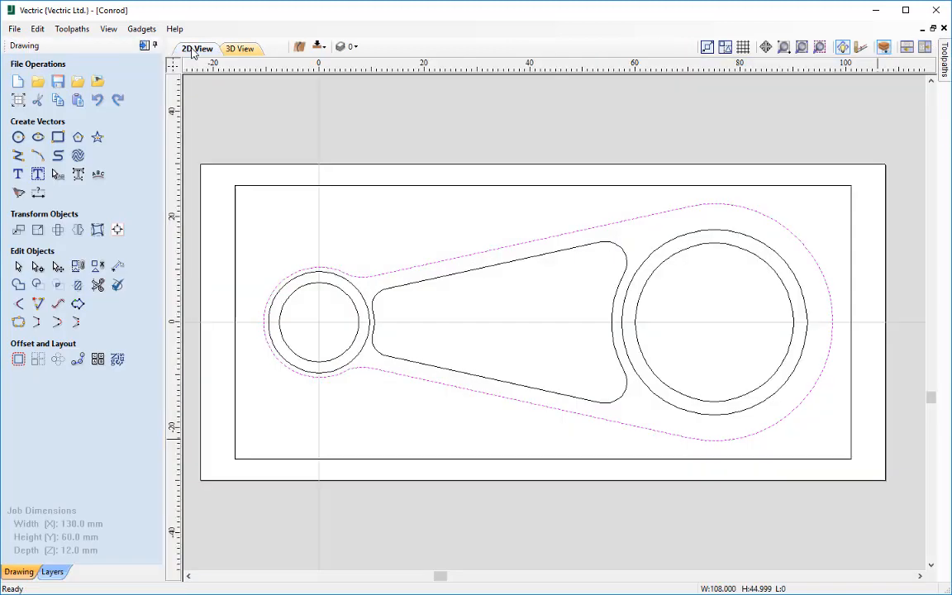
left_click(347, 236)
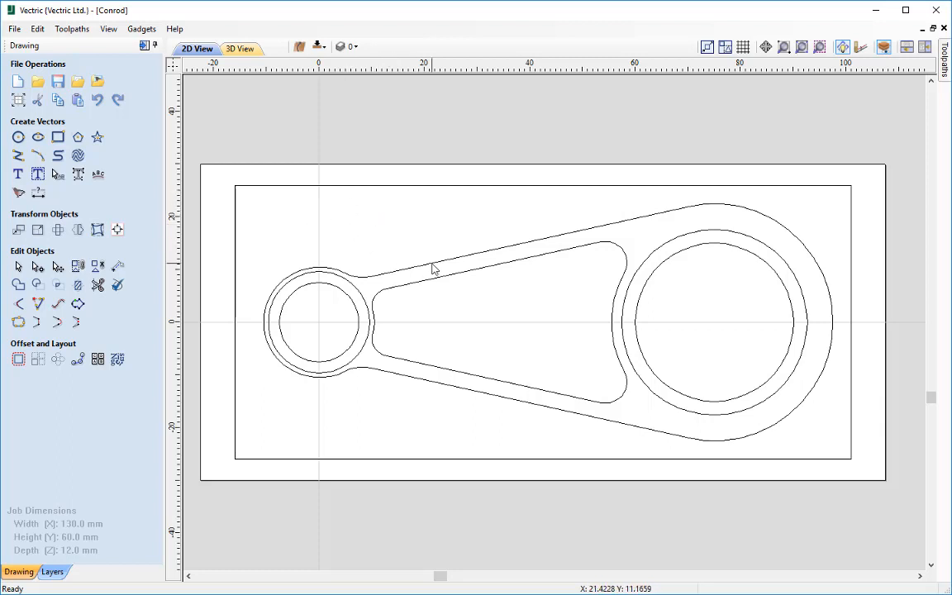
left_click(461, 187)
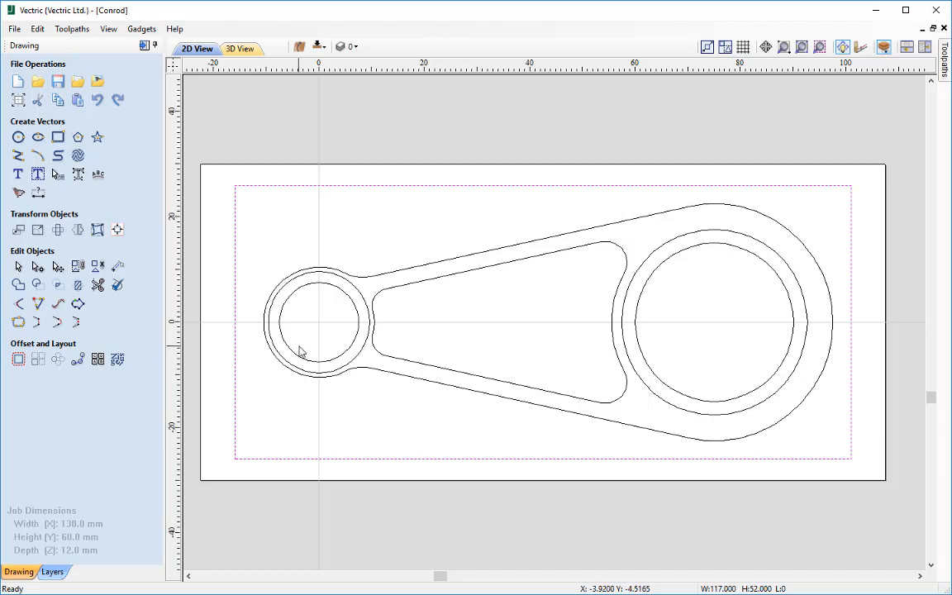
left_click(488, 230)
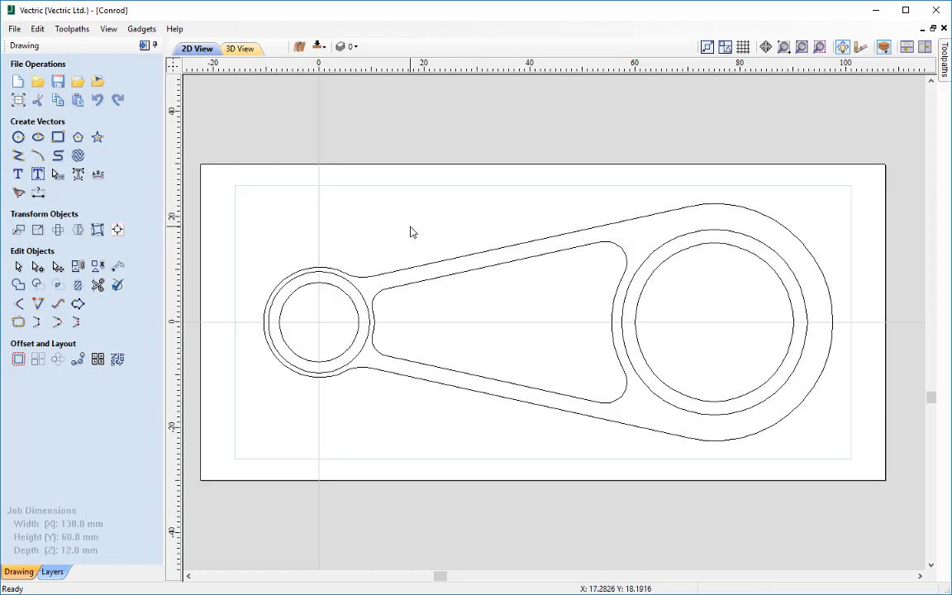
left_click(379, 195)
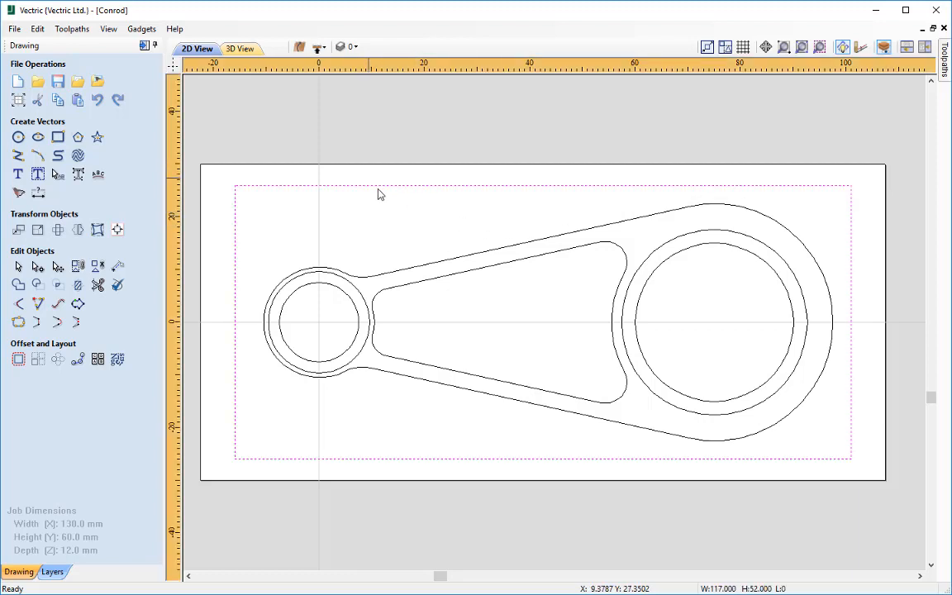
key("Delete")
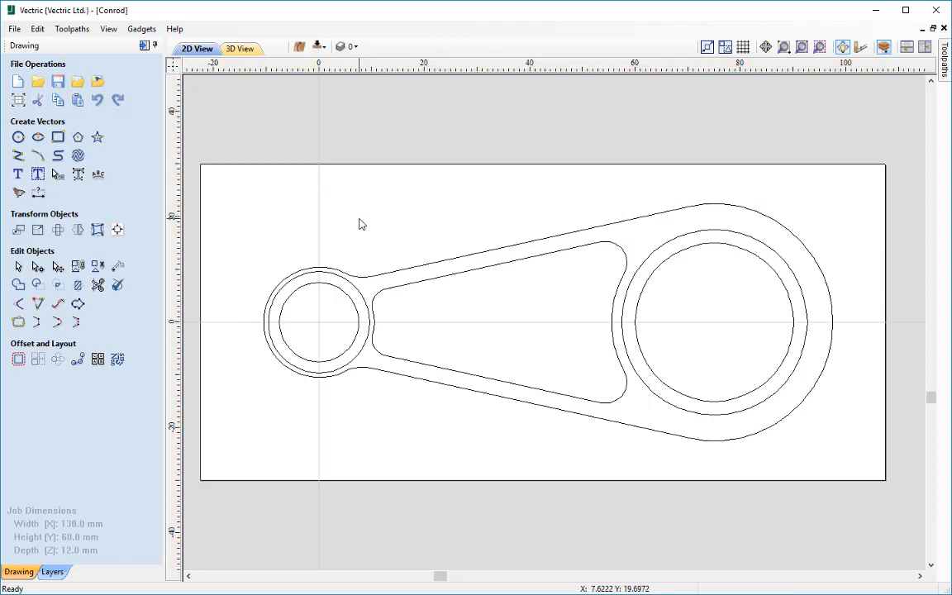
- Enable Object Bounds under the smart snapping options
key("F4")
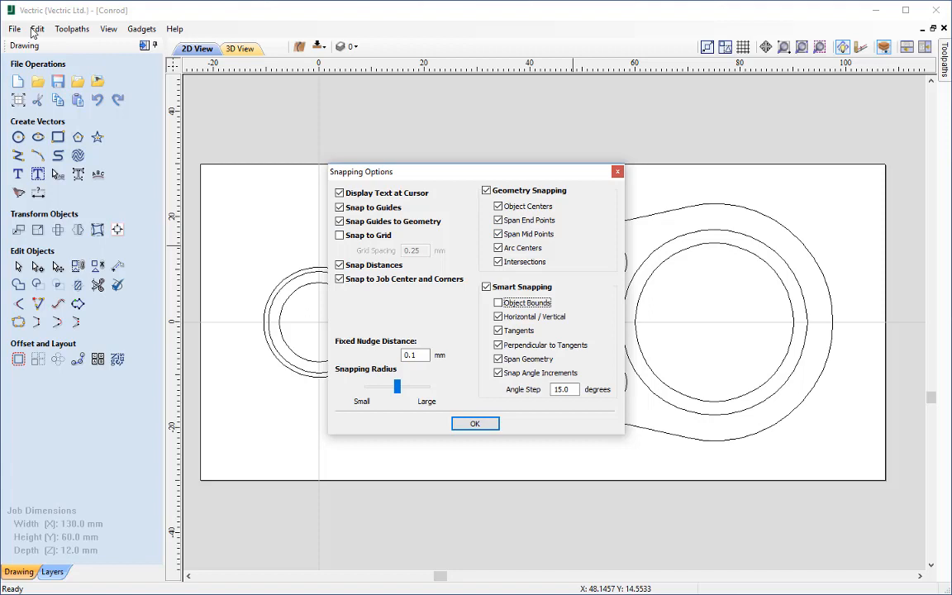
left_click(523, 303)
left_click(478, 424)
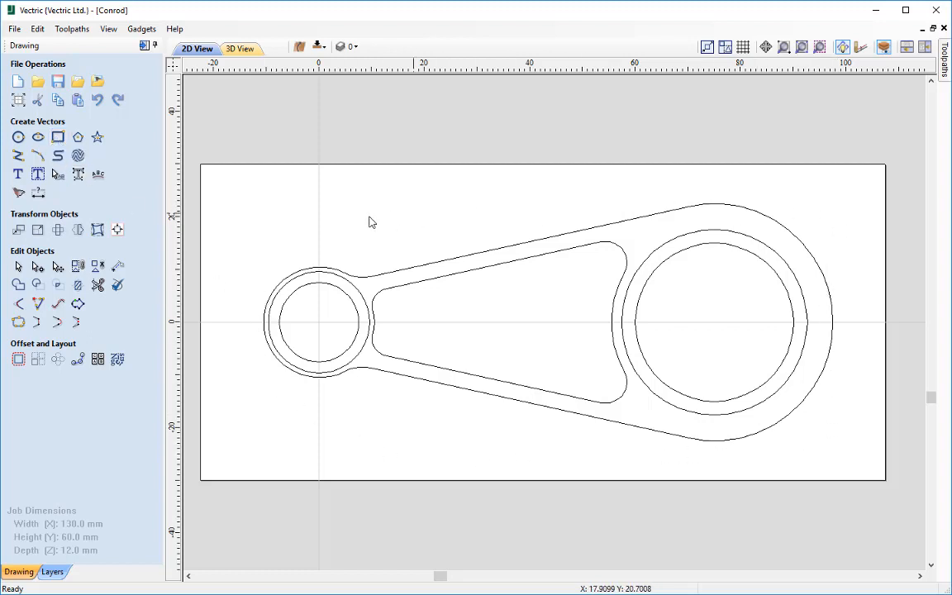
- Draw a square-cornered rectangle, 108 by 44.999 mm, snapped to the outer bounds of the connecting rod outline
left_click(57, 138)
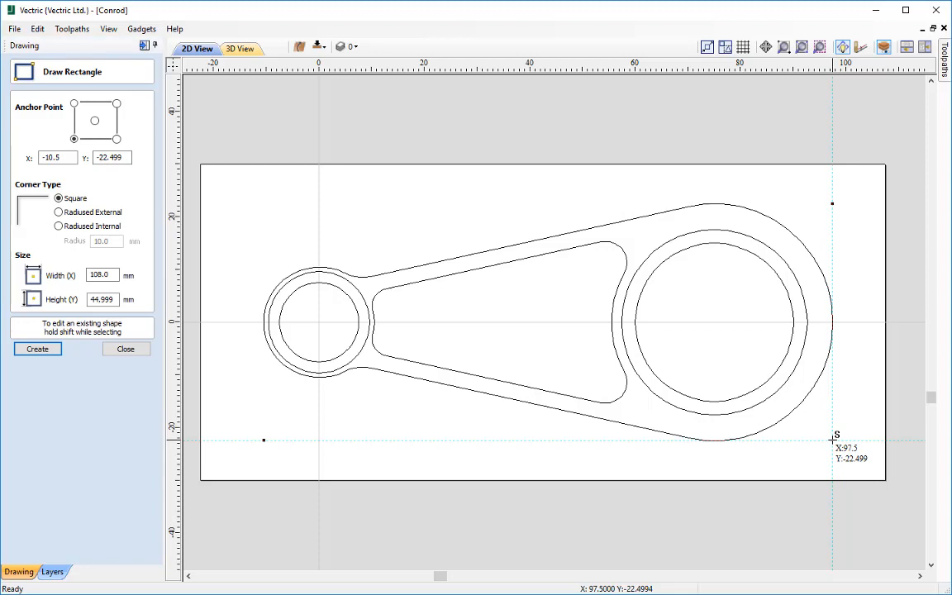
left_click_drag(832, 440, 264, 200)
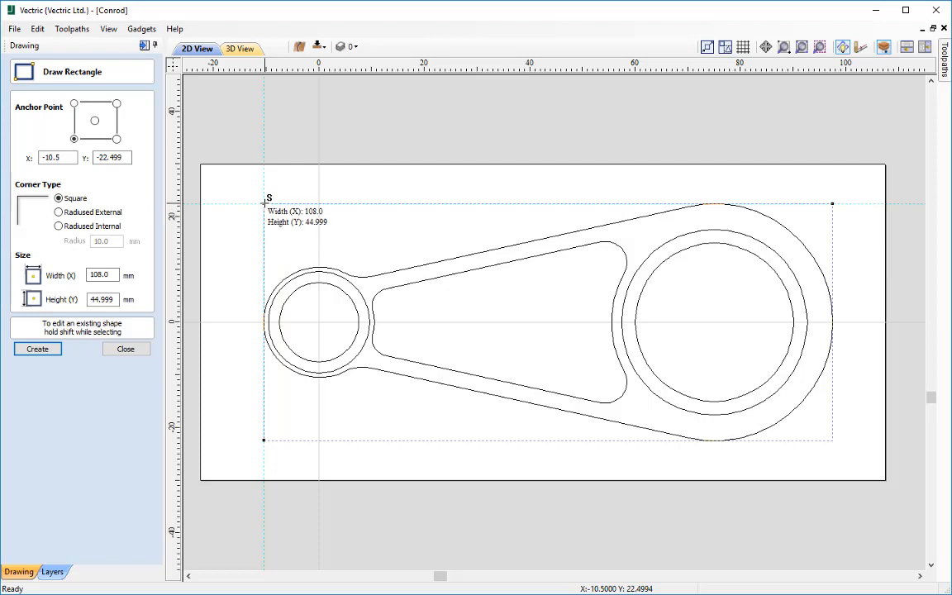
left_click_drag(265, 200, 264, 200)
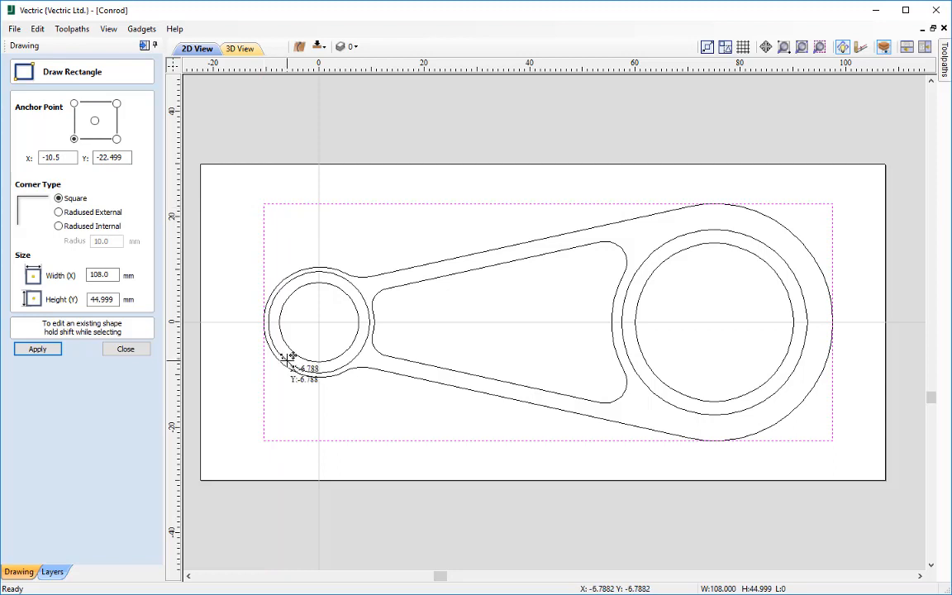
left_click(124, 350)
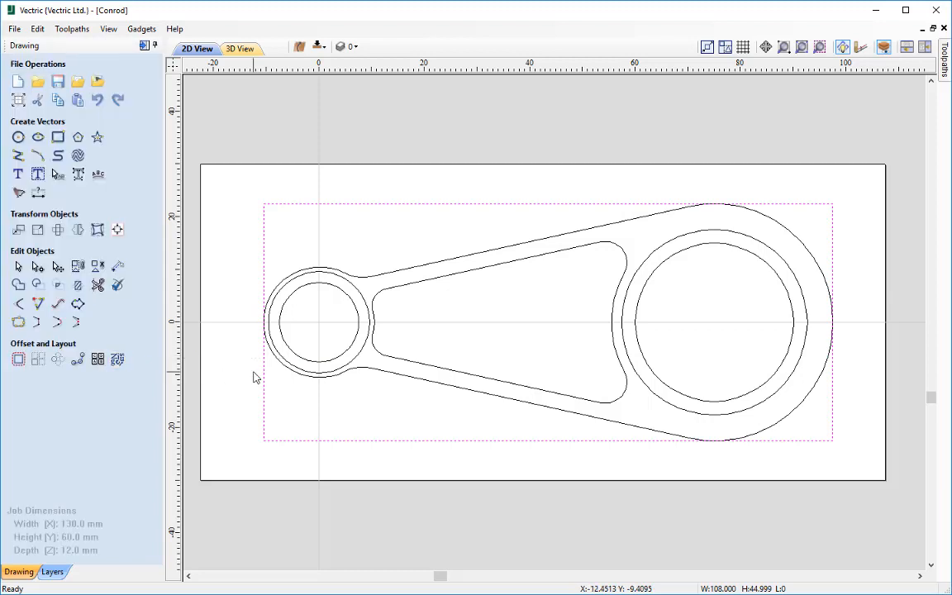
- Offset the new rectangle outwards by 6.5 mm with sharp corners, deleting the original
left_click(18, 361)
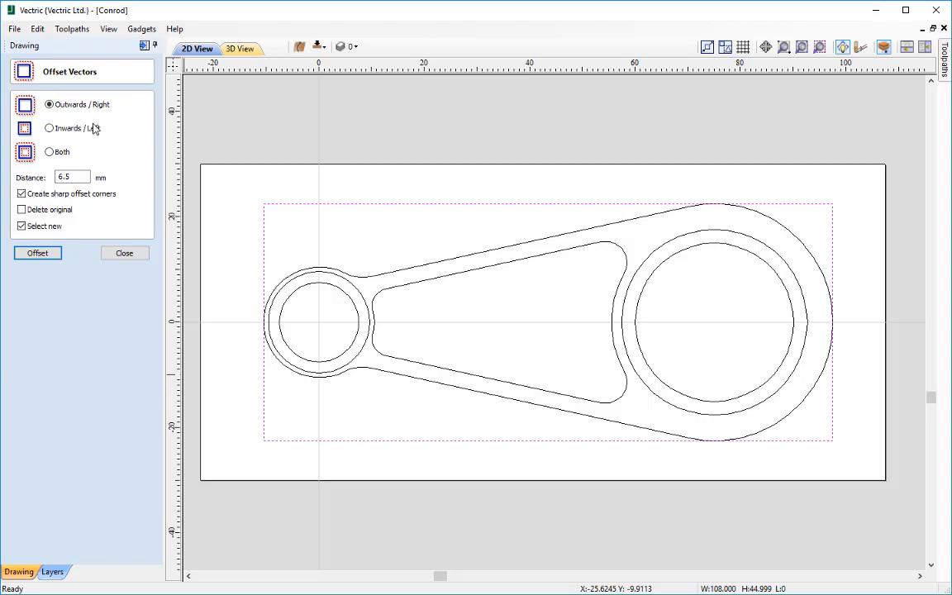
left_click(72, 177)
left_click(23, 210)
left_click(39, 256)
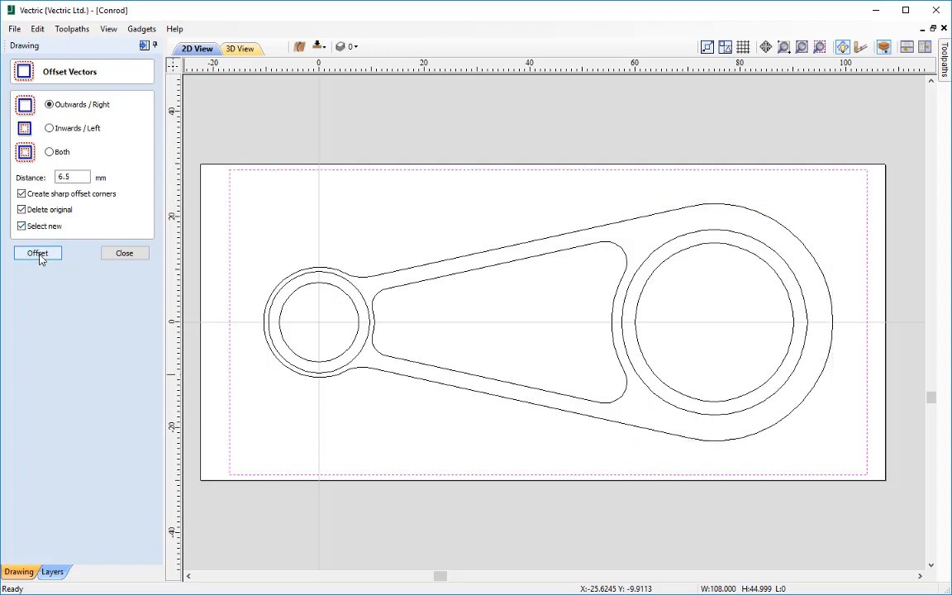
left_click(124, 253)
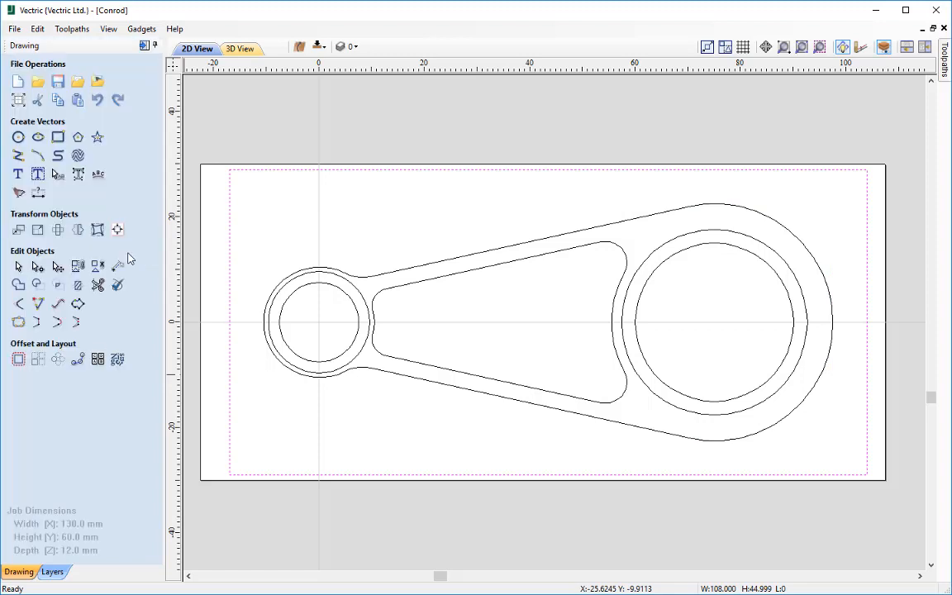
- Copy the offset rectangle to the other side of the job and return to the toolpath operations
right_click(232, 240)
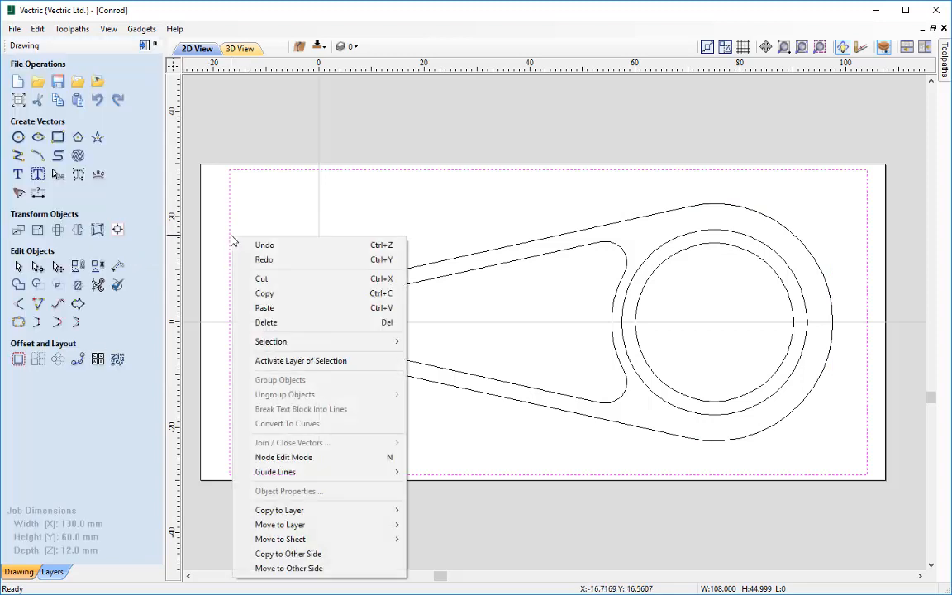
left_click(299, 554)
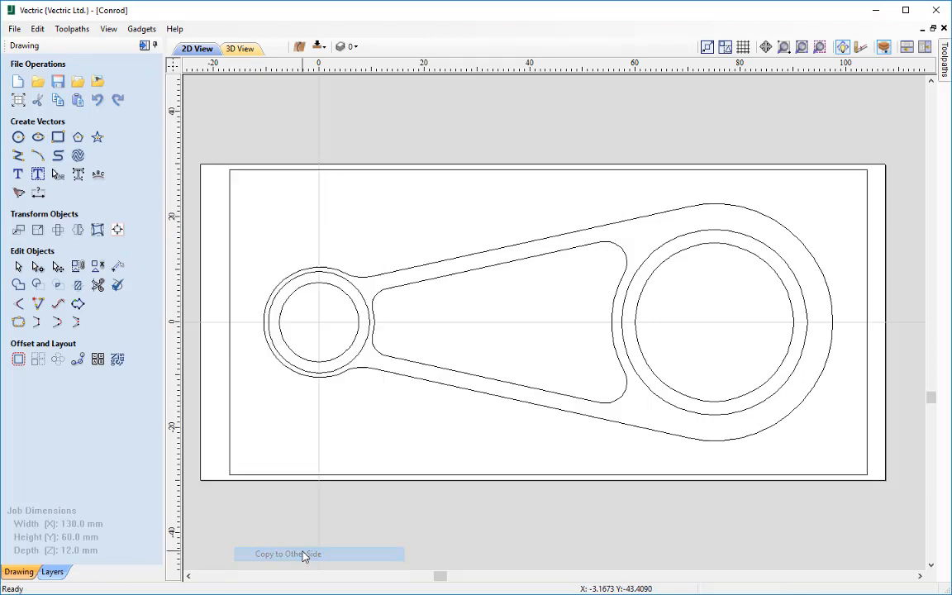
left_click(143, 46)
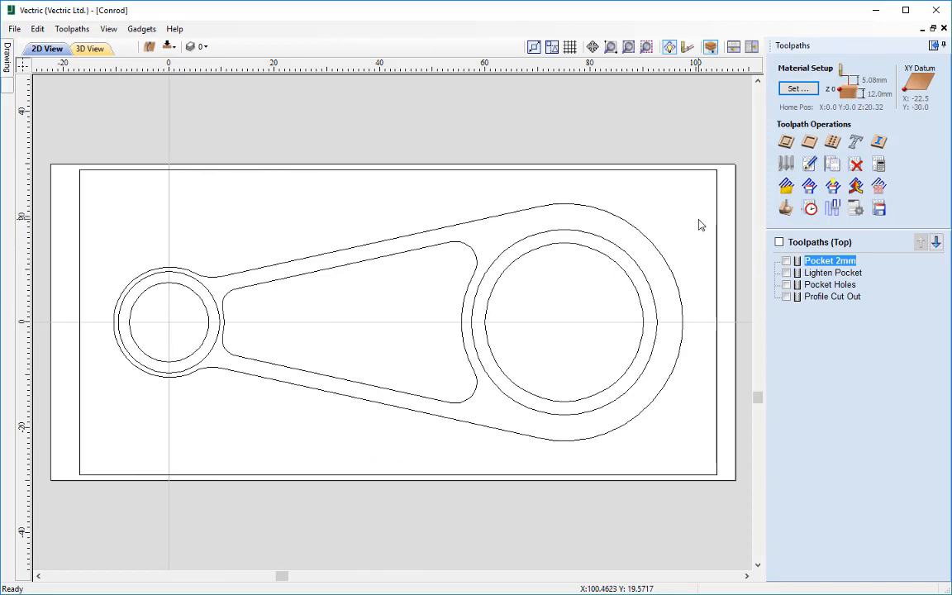
- Add the outer rectangle to the top-side Pocket 2mm toolpath's selected vectors and recalculate it
double_click(845, 263)
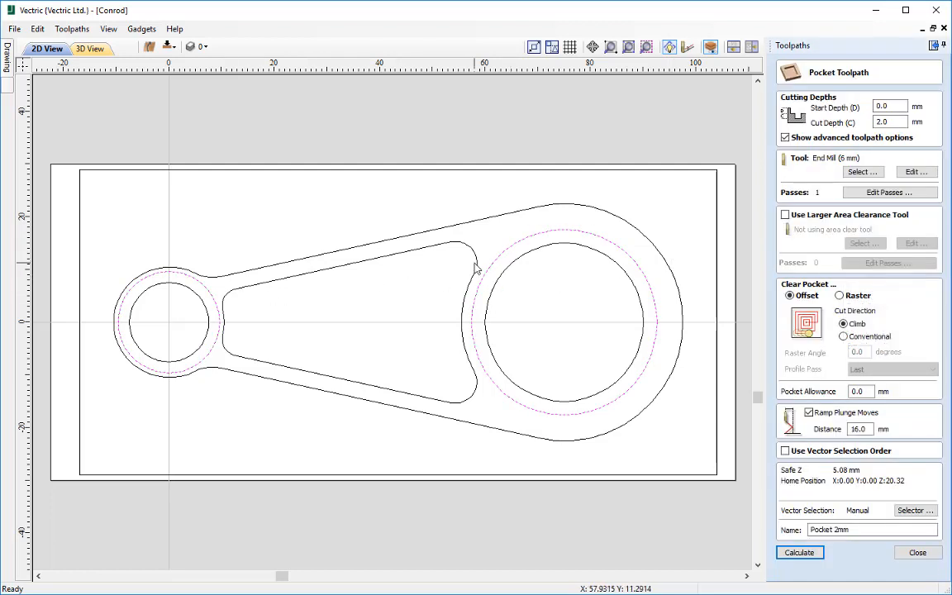
left_click(522, 170, "shift")
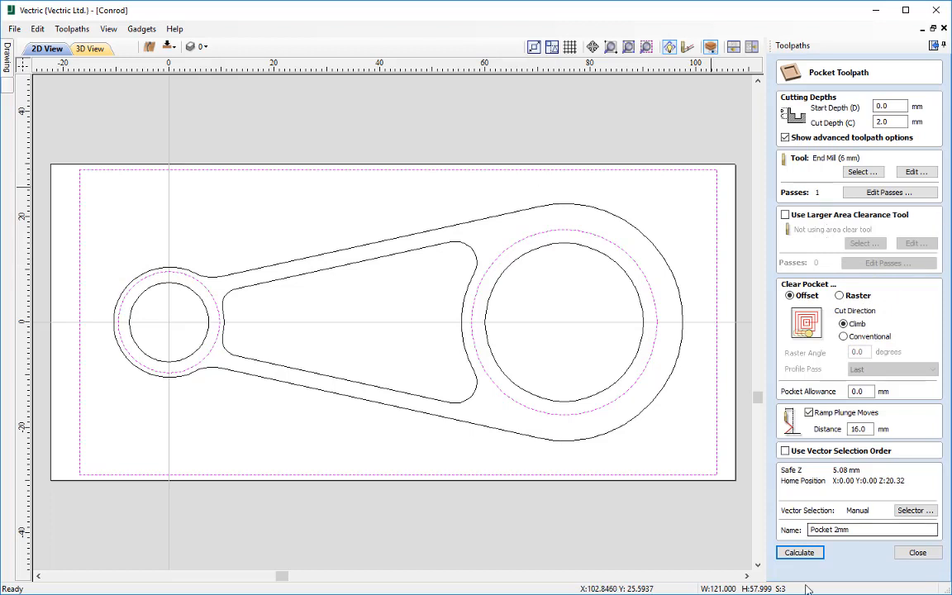
left_click(807, 553)
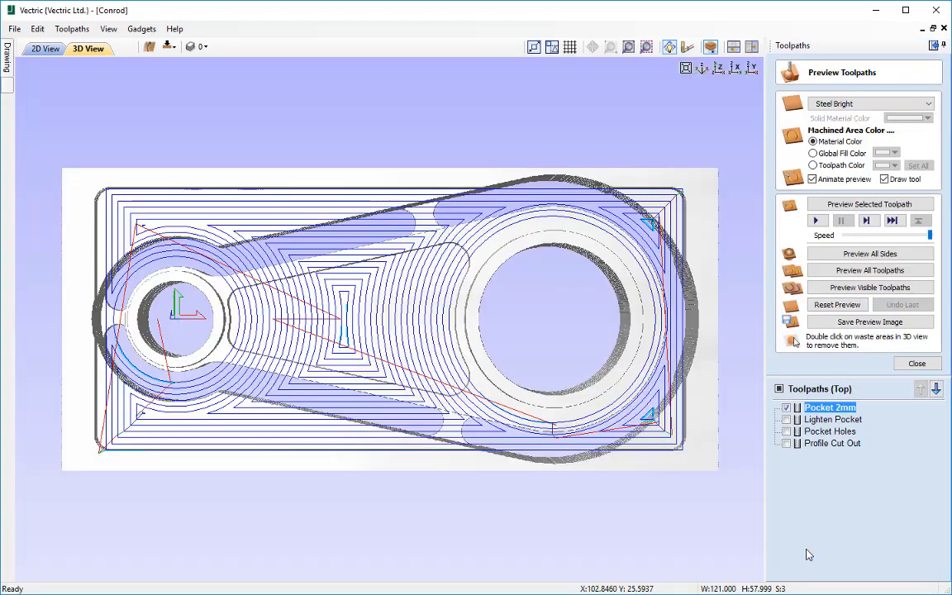
- On the bottom side, add the outer rectangle to the Pocket 2mm toolpath's vectors and recalculate it
left_click(43, 48)
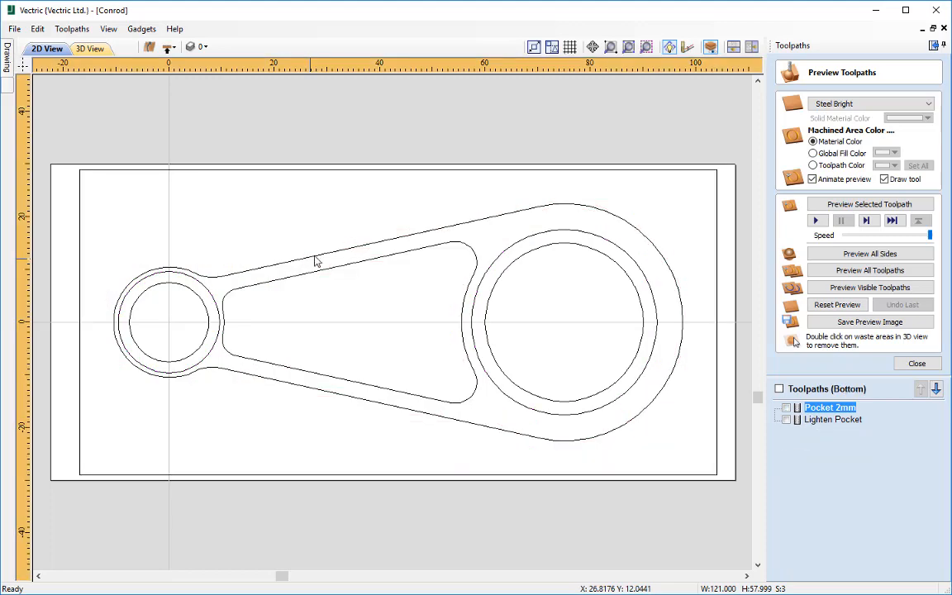
double_click(835, 409)
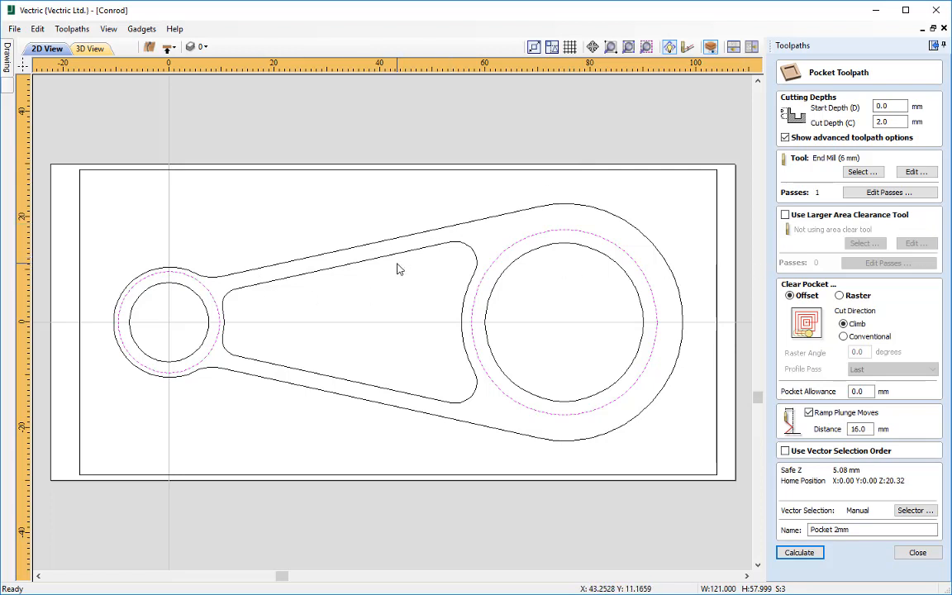
left_click(538, 175)
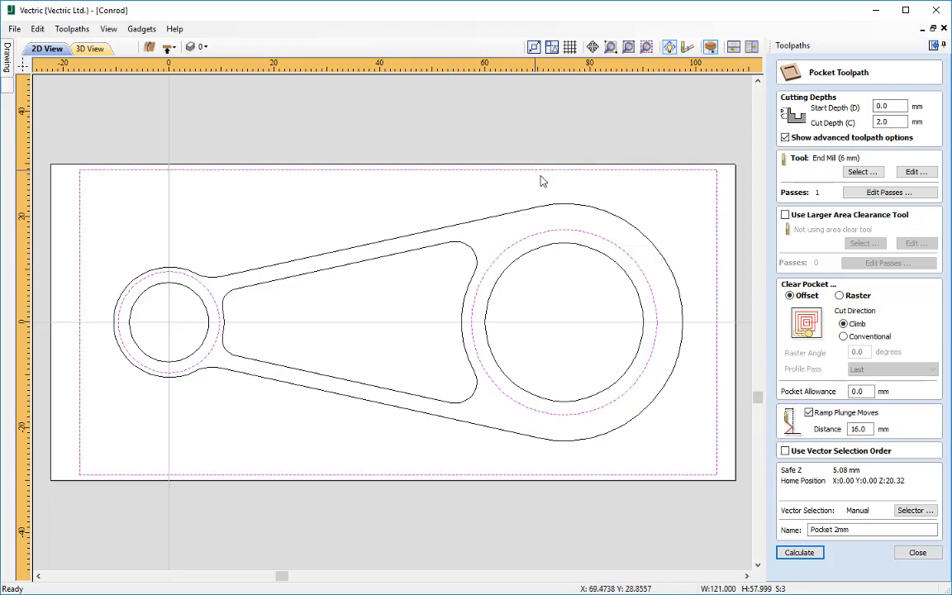
left_click(800, 553)
- Reset the material preview, simulate the toolpaths on all sides, and inspect the tabbed cutout before closing the preview
left_click(831, 307)
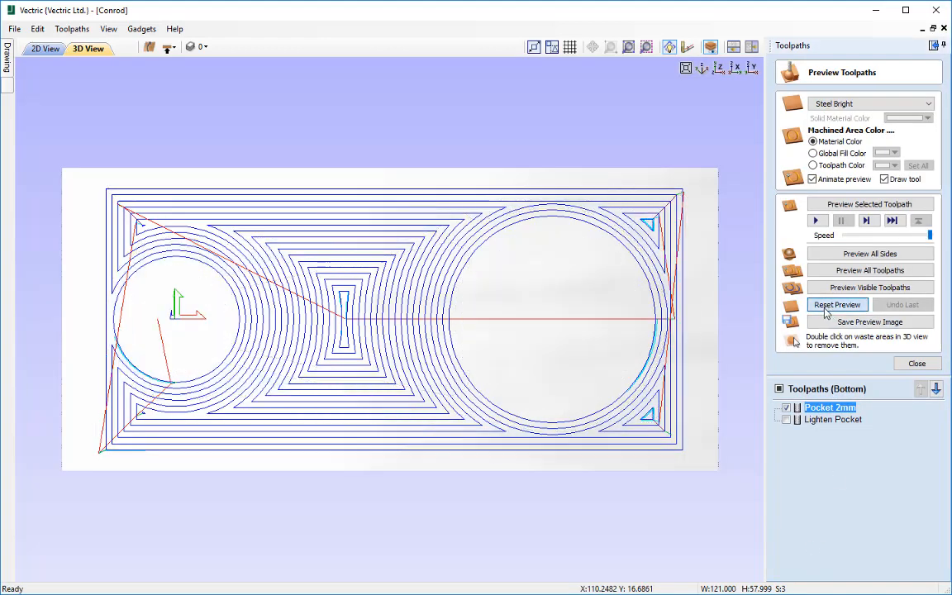
left_click(874, 253)
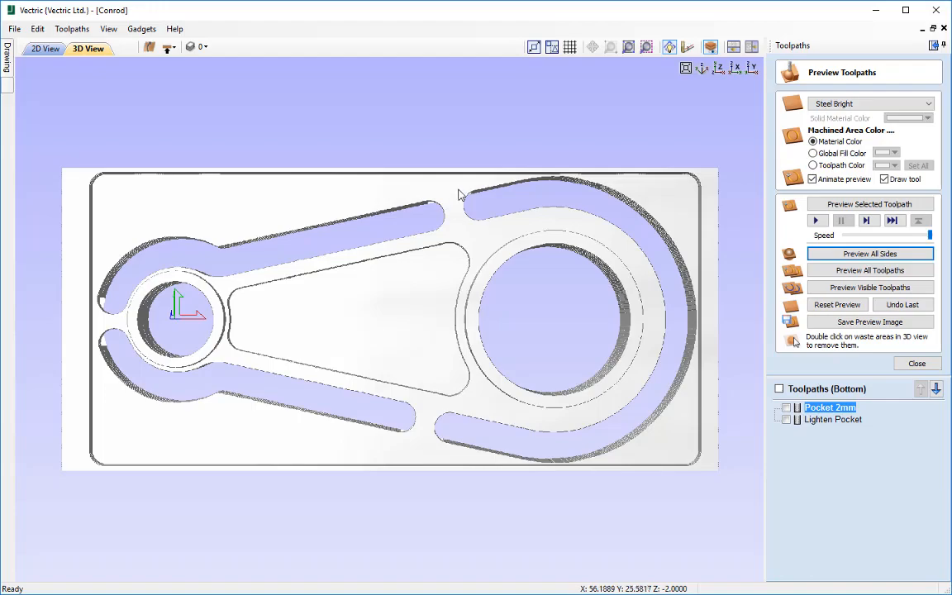
left_click_drag(456, 196, 439, 292)
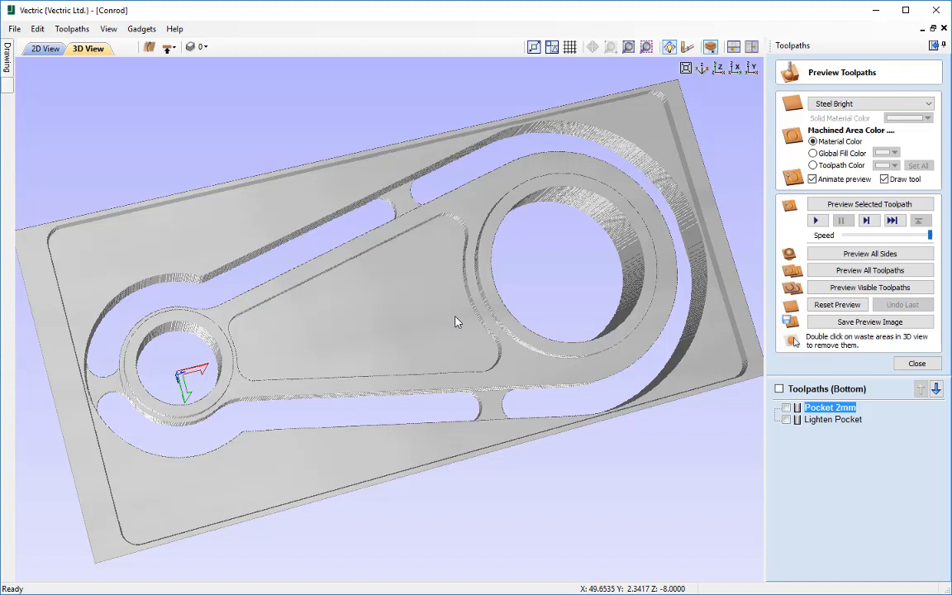
left_click(919, 363)
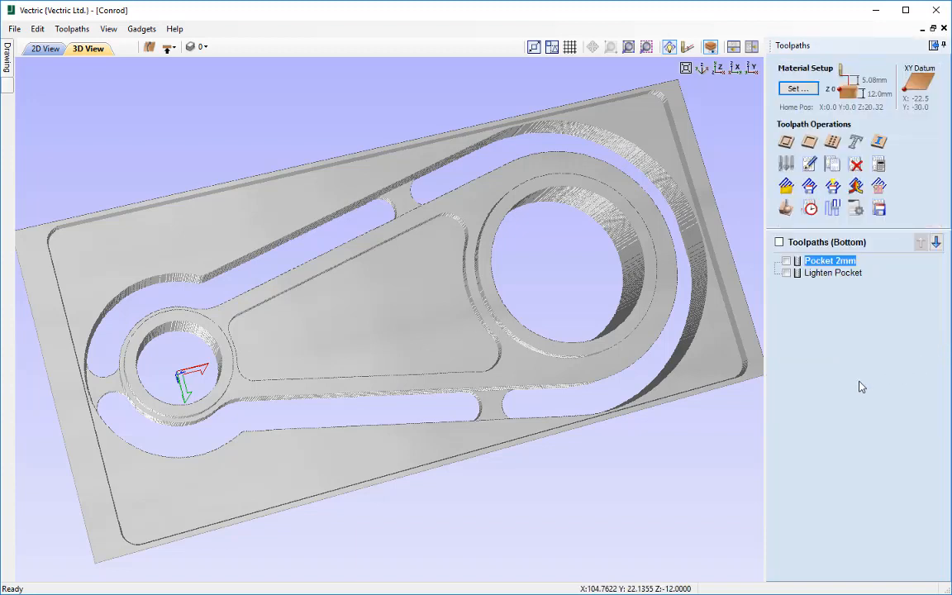
- Return to the top side in plan view and show its Pocket 2mm, Lighten Pocket, Pocket Holes and Profile Cut Out toolpaths
double_click(637, 376)
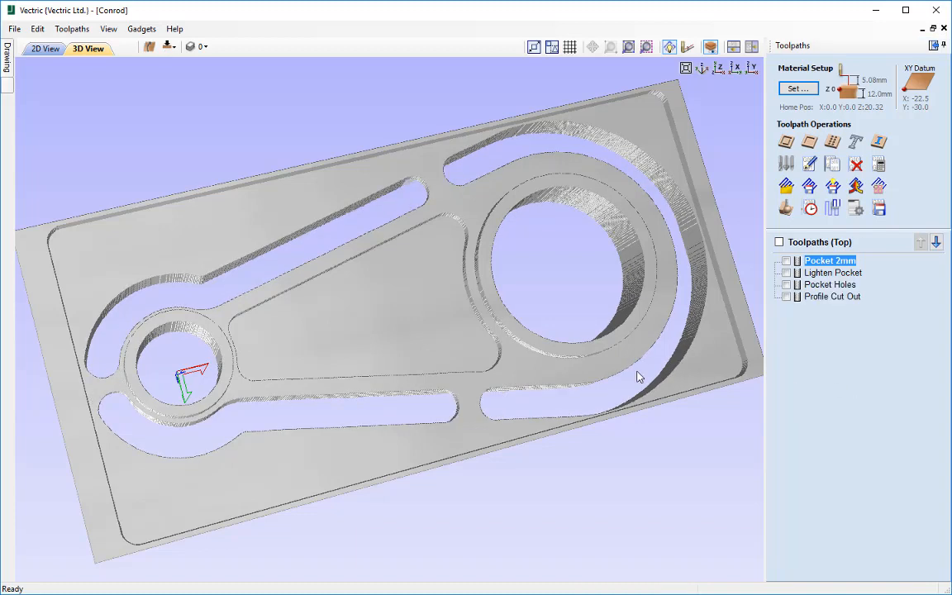
left_click(718, 68)
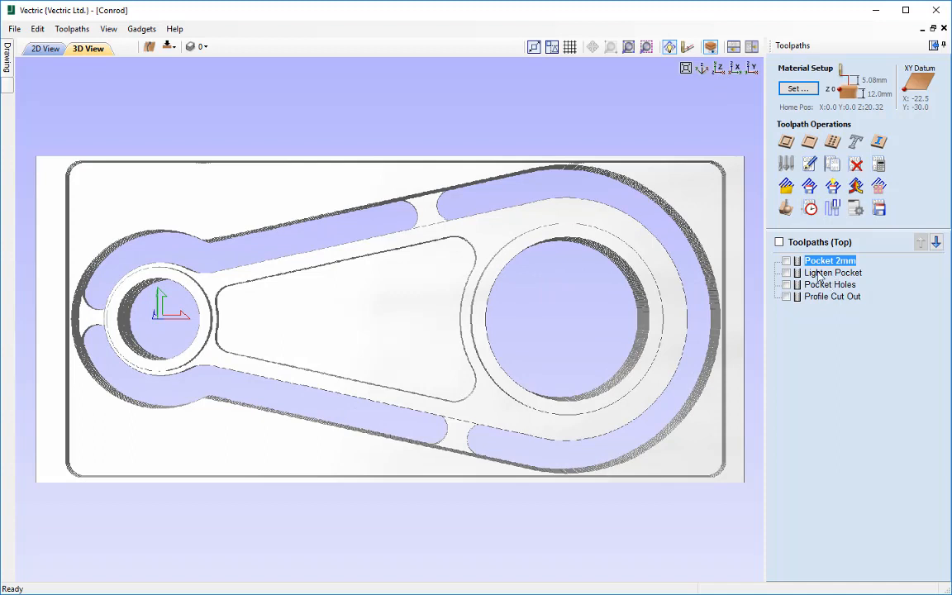
mouse_move(837, 294)
left_click(786, 260)
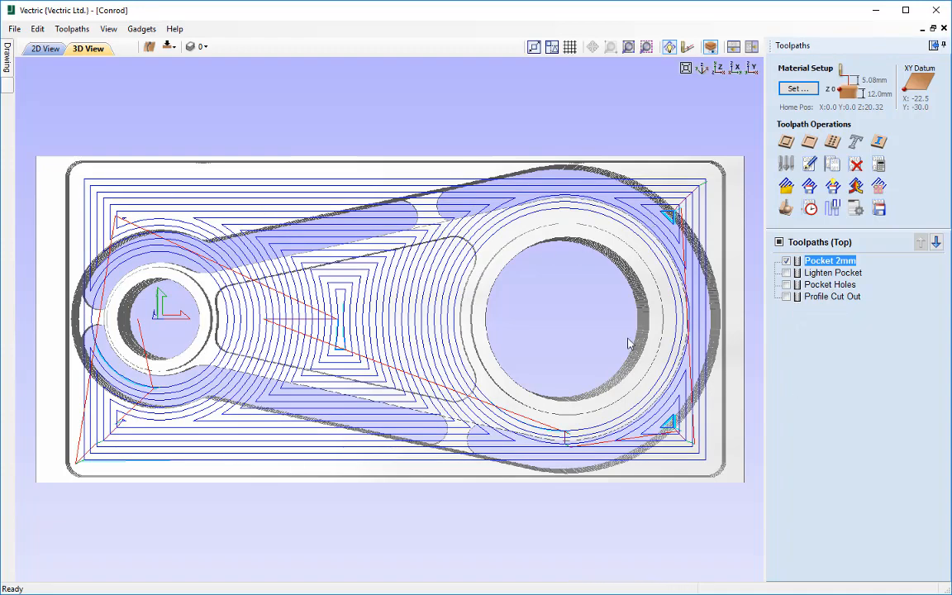
left_click(786, 273)
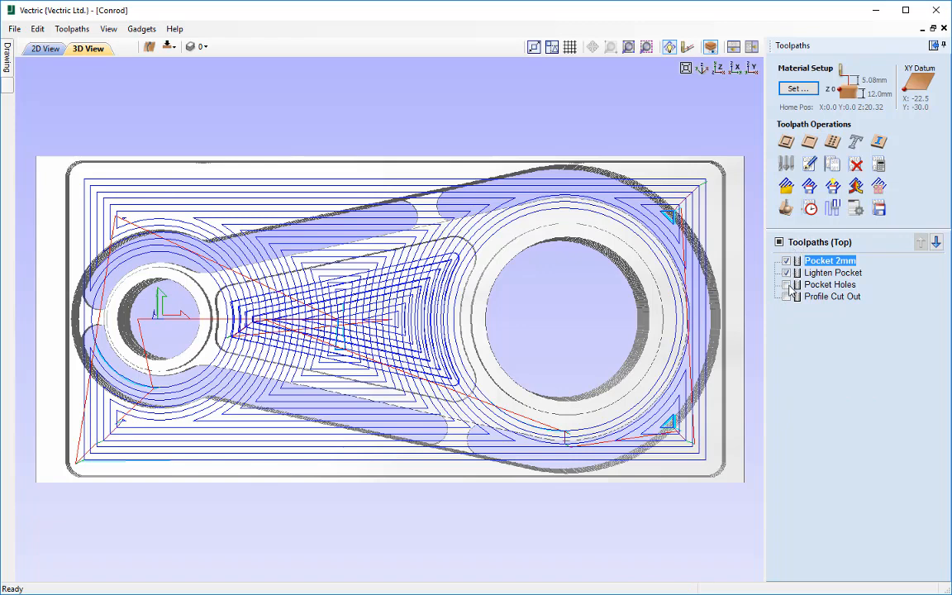
left_click(786, 284)
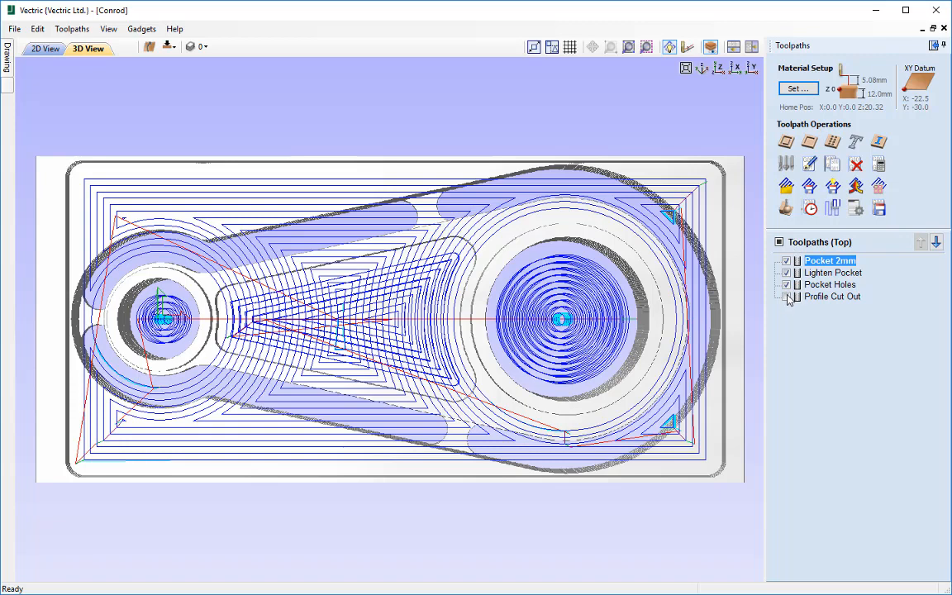
left_click(785, 297)
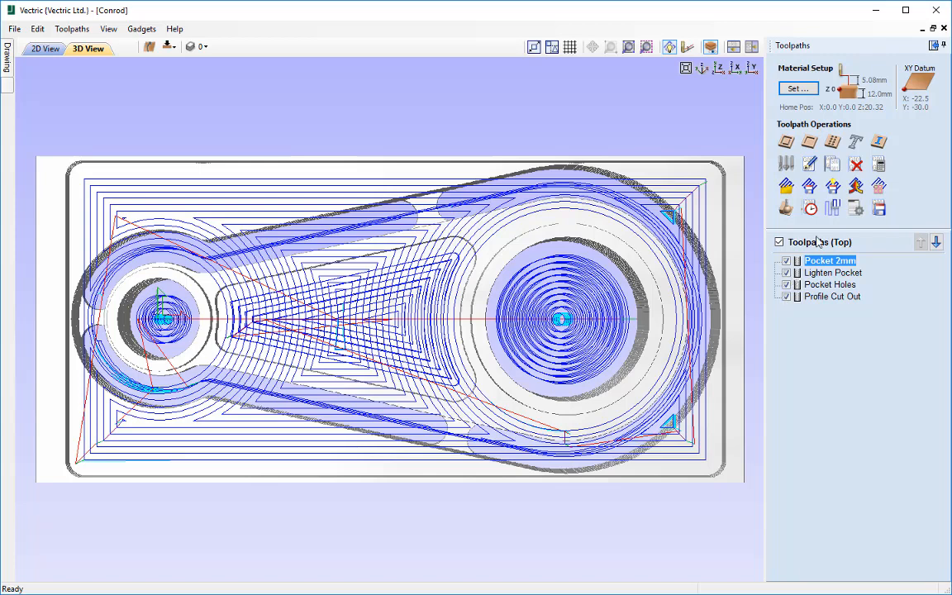
- Start saving the toolpaths, limiting the output to Pocket 2mm and Lighten Pocket with the G Code (inch) (*.tap) post processor
left_click(879, 211)
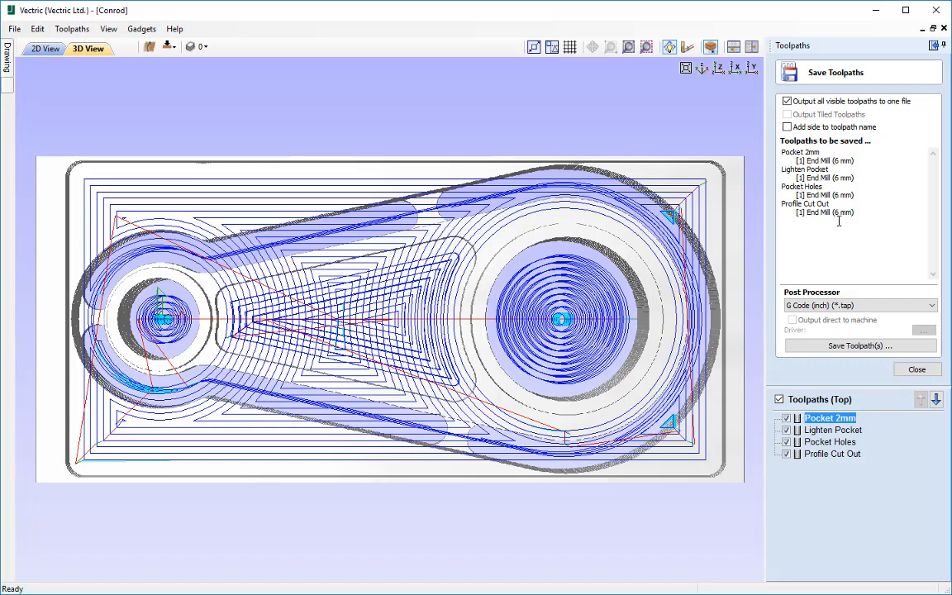
left_click(786, 453)
left_click(785, 441)
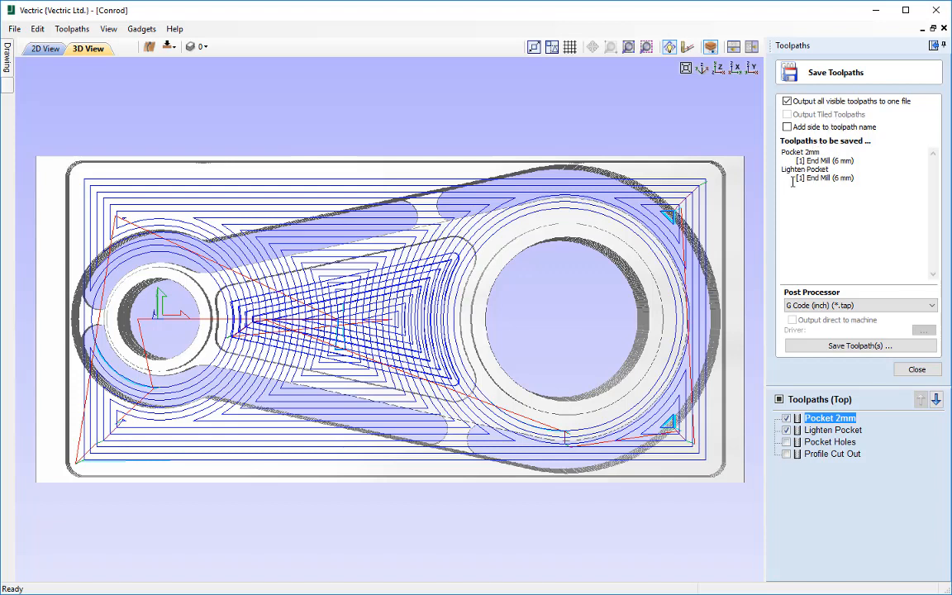
left_click(845, 306)
left_click(855, 278)
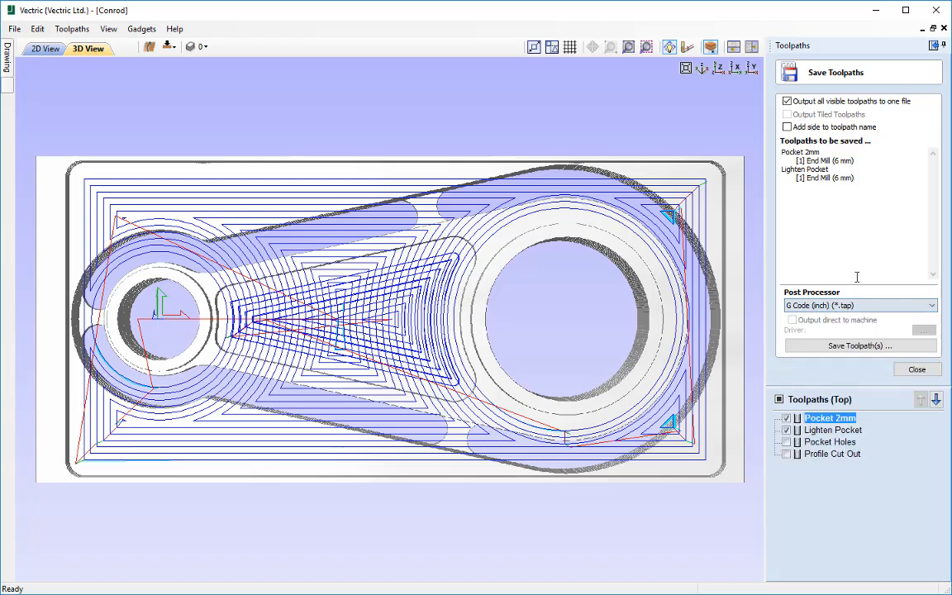
- Change the top-side toolpaths chosen for saving to only Pocket Holes and Profile Cut Out
left_click(787, 430)
left_click(787, 418)
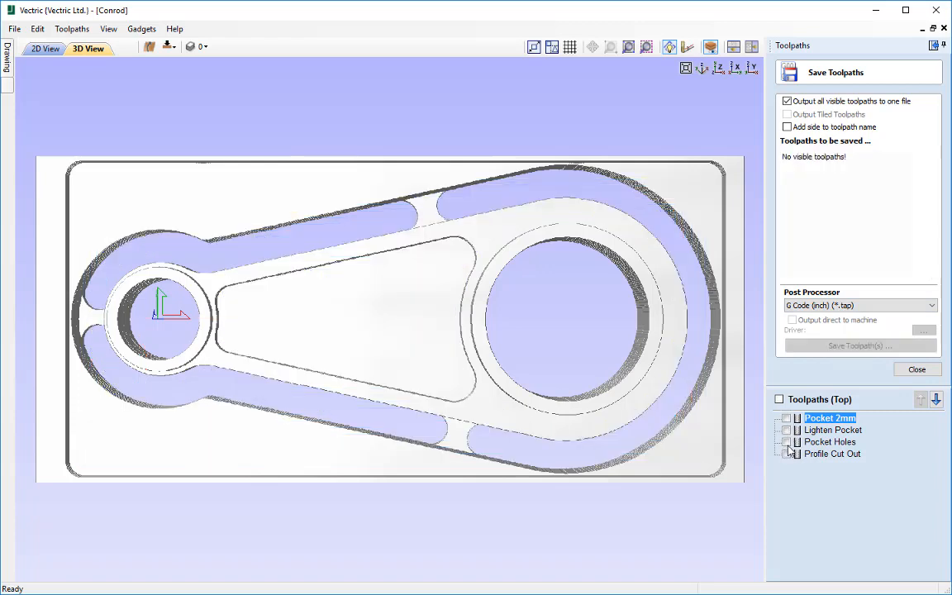
left_click(786, 442)
left_click(786, 455)
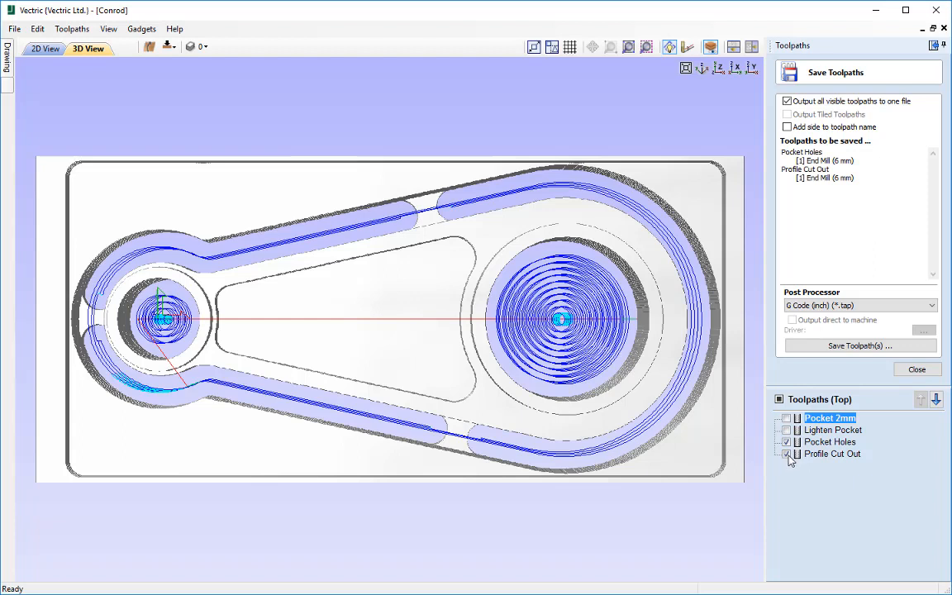